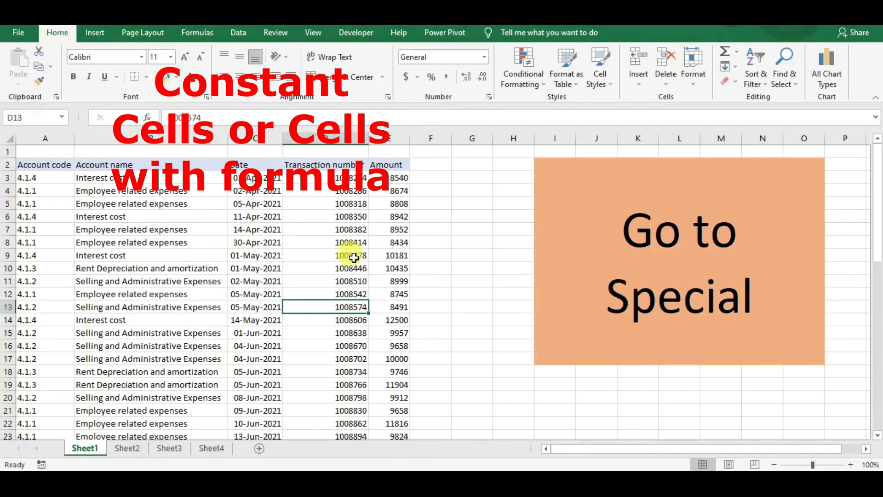
Step: Select all cells containing constants on Sheet1
left_click(400, 242)
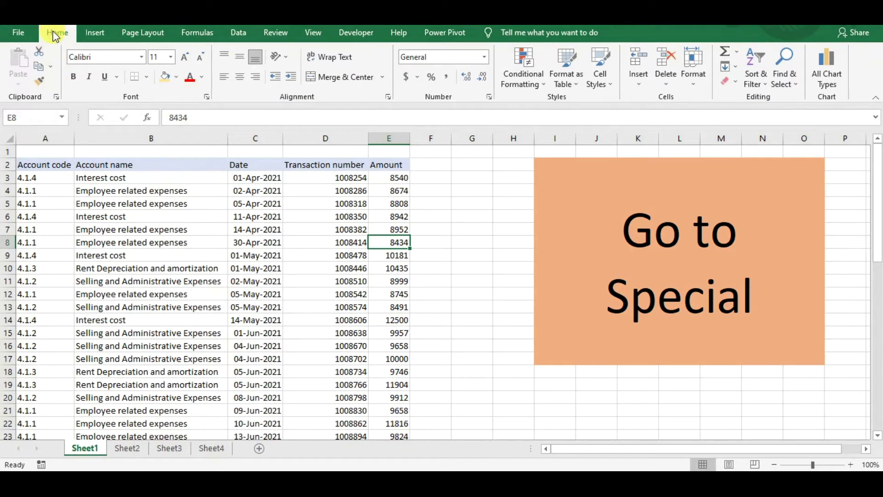
left_click(794, 87)
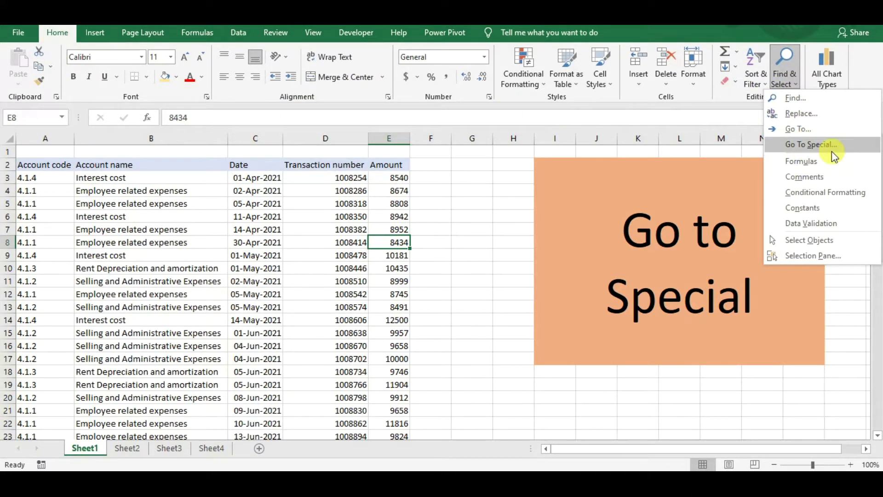
left_click(801, 209)
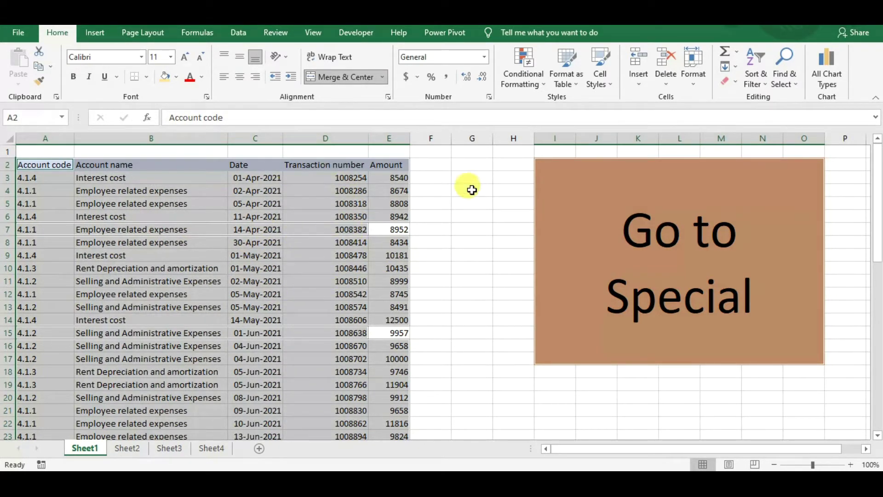
Step: Select all cells containing formulas on Sheet1 and highlight them with the light gold fill colour
left_click(374, 203)
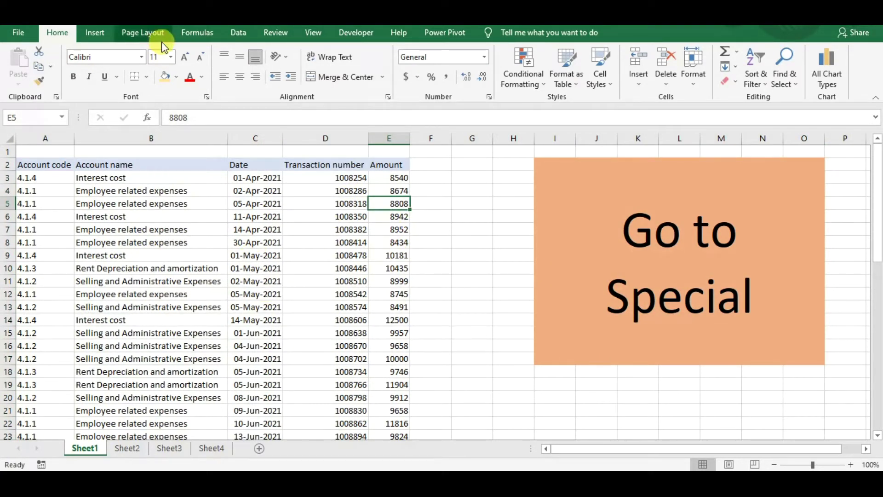
left_click(787, 76)
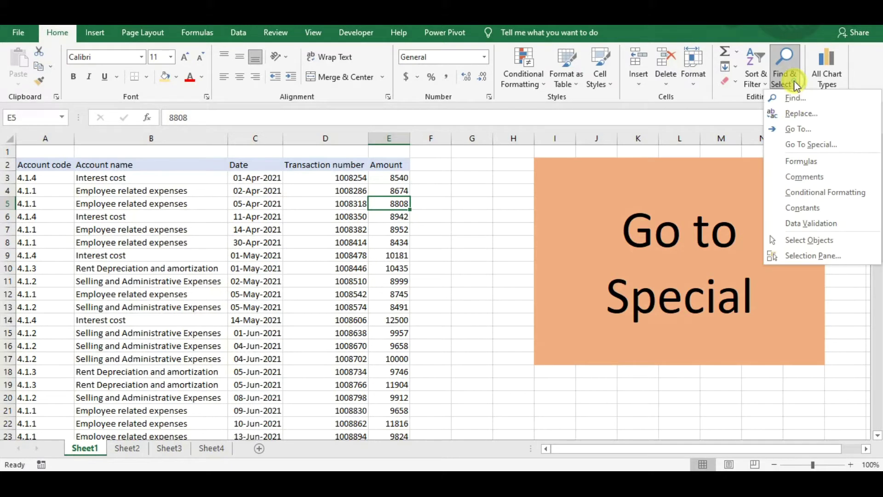
left_click(796, 162)
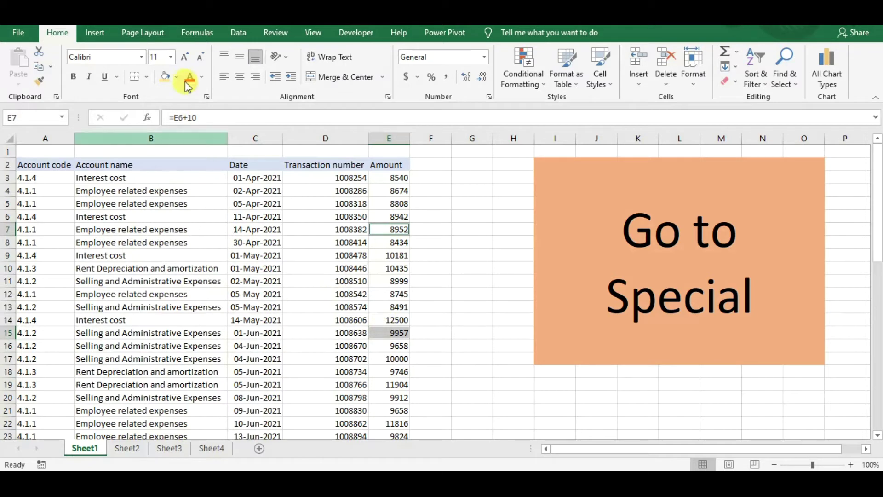
left_click(167, 78)
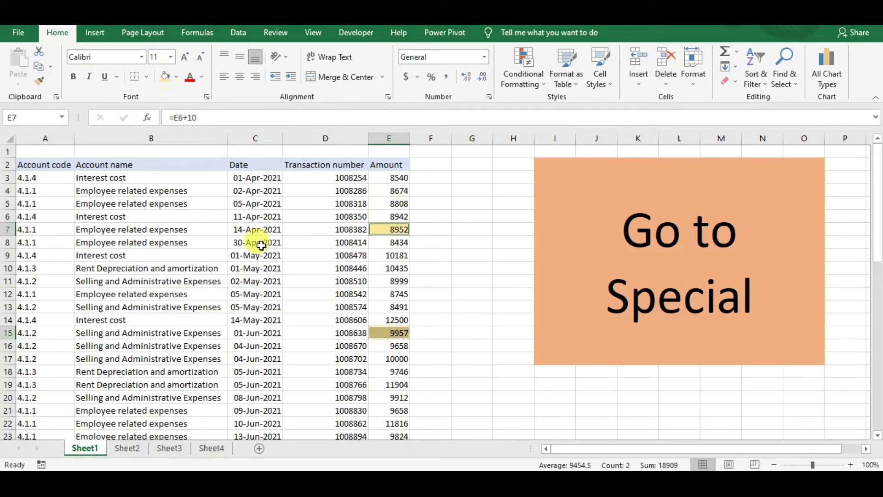
Step: Open the Go To Special options with a cell in the Amount column selected
left_click(393, 278)
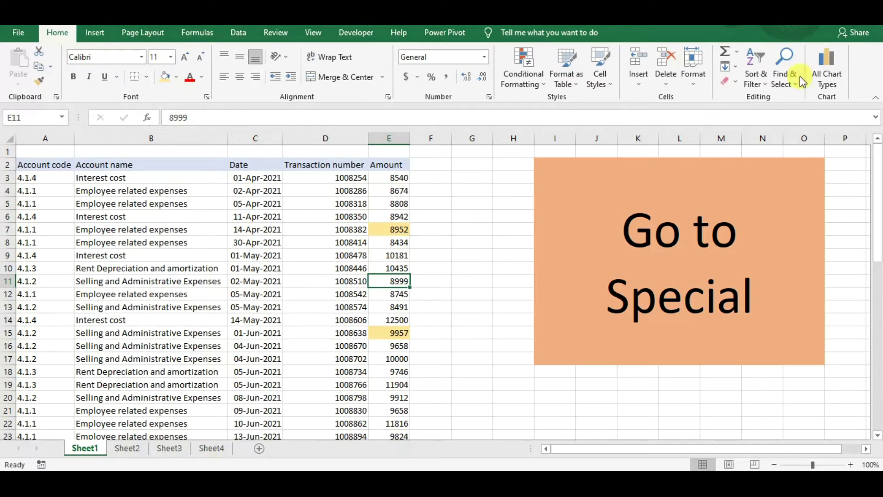
left_click(786, 75)
left_click(805, 145)
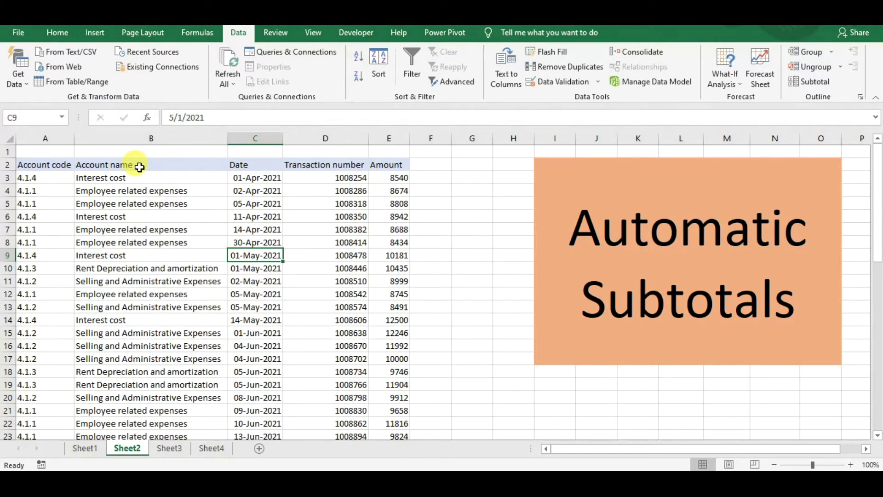
Step: Sort the Sheet2 transaction table by Account name from A to Z, starting from the entries in B3 downwards
left_click(161, 177)
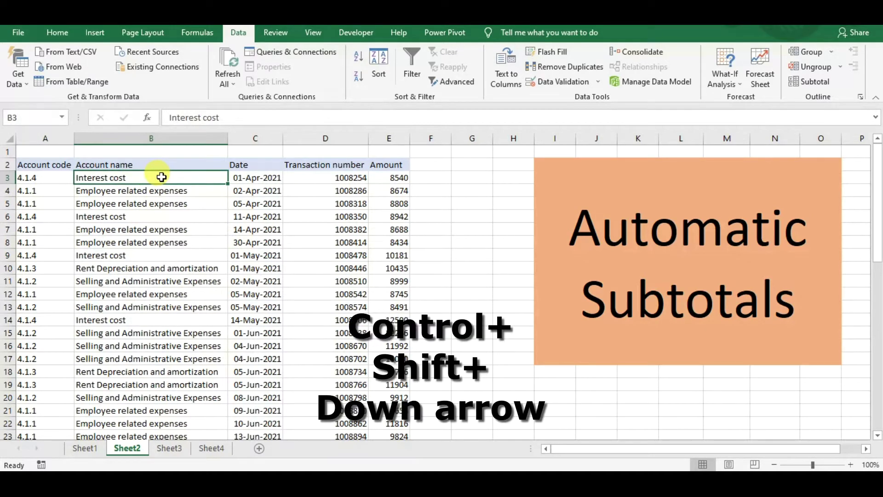
key("ctrl+shift+Down")
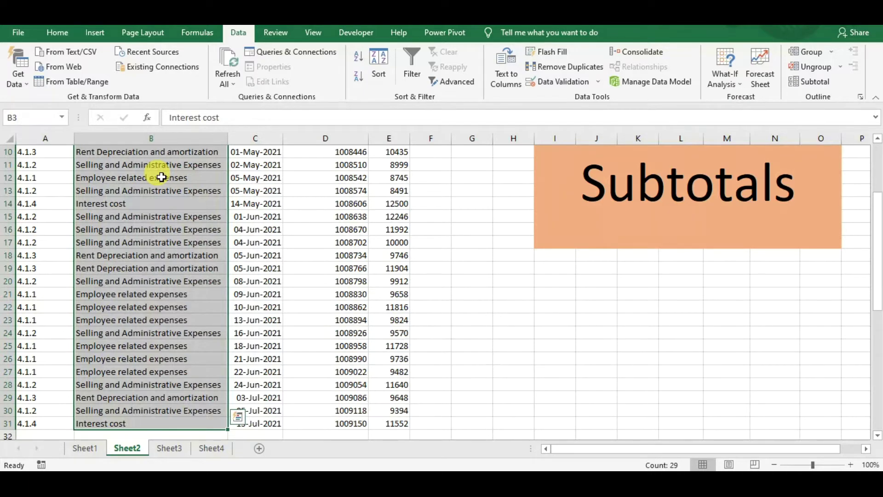
right_click(161, 177)
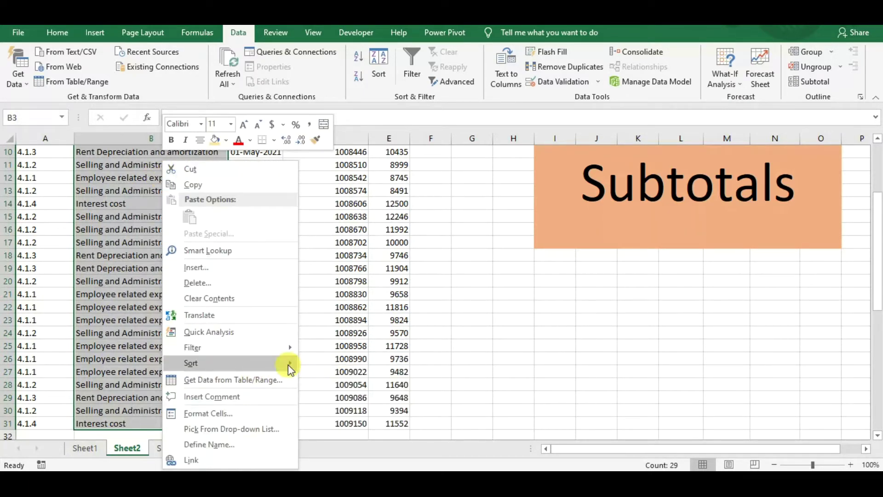
mouse_move(288, 365)
left_click(325, 362)
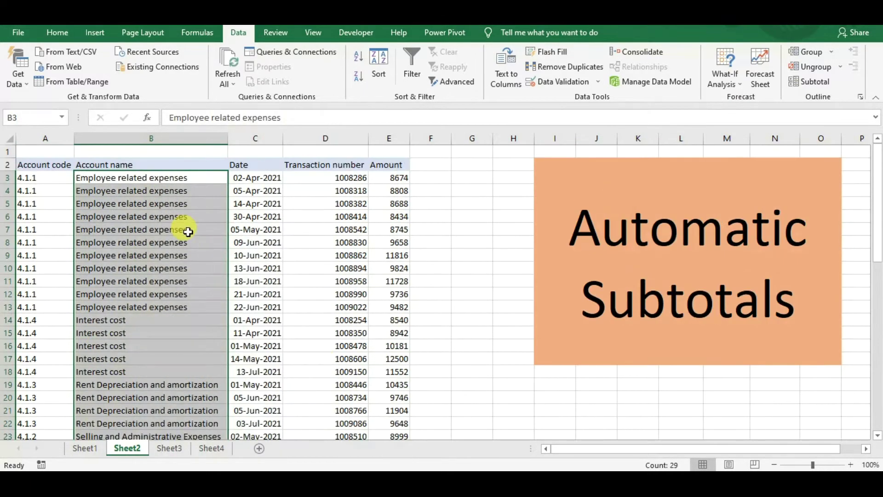
left_click(188, 231)
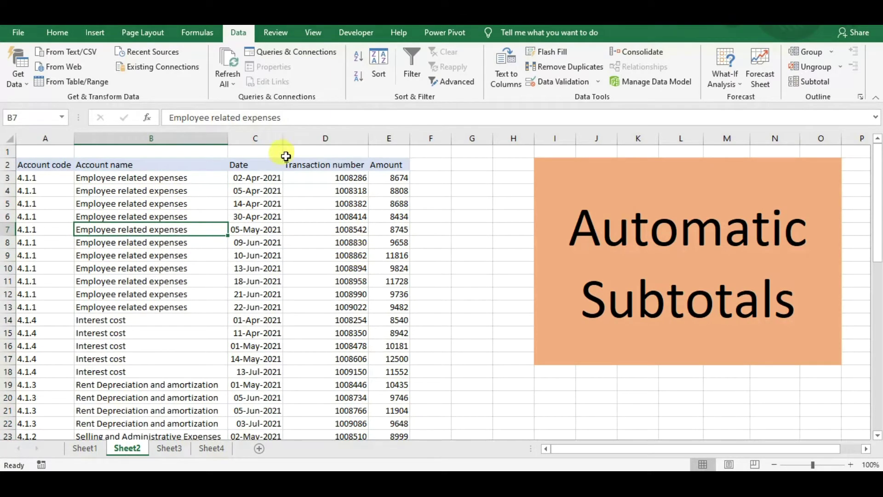
Step: Add automatic subtotals to the table that sum the Amount at each change in Account name
left_click(823, 83)
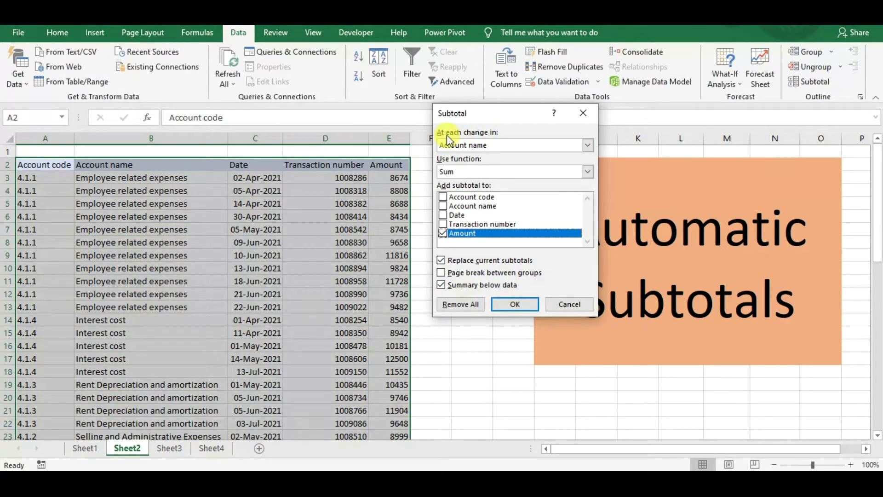
left_click(480, 145)
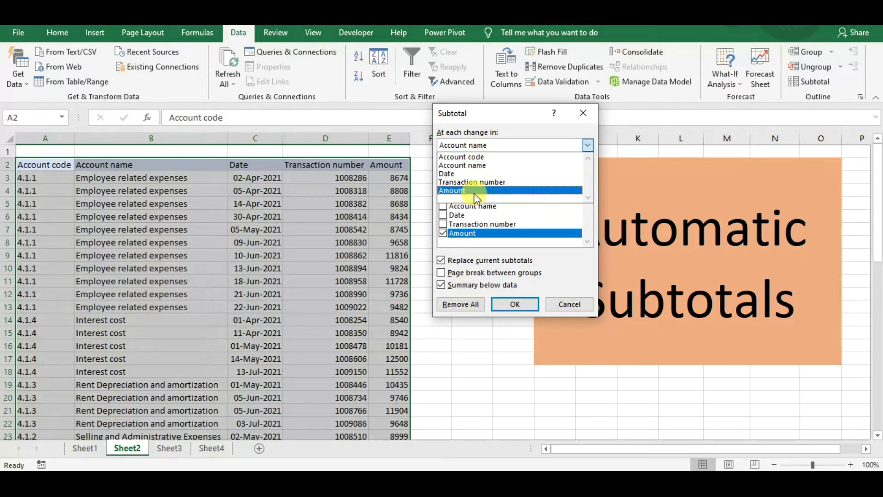
left_click(473, 166)
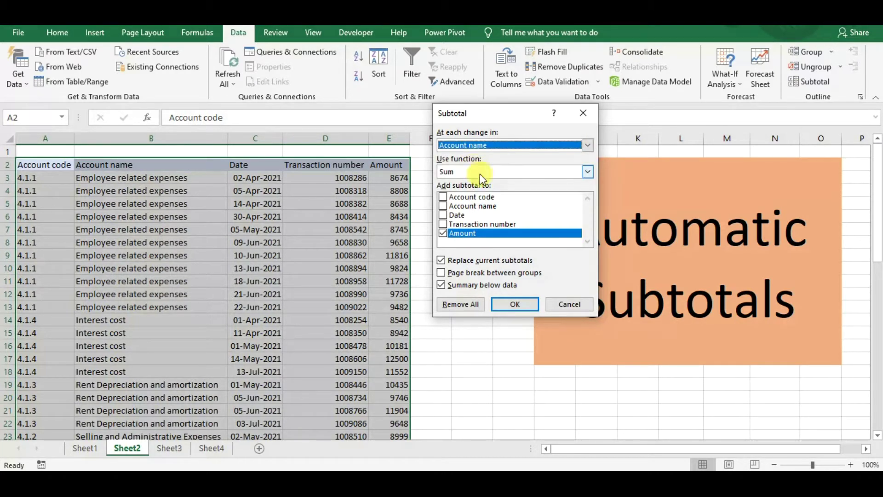
left_click(478, 172)
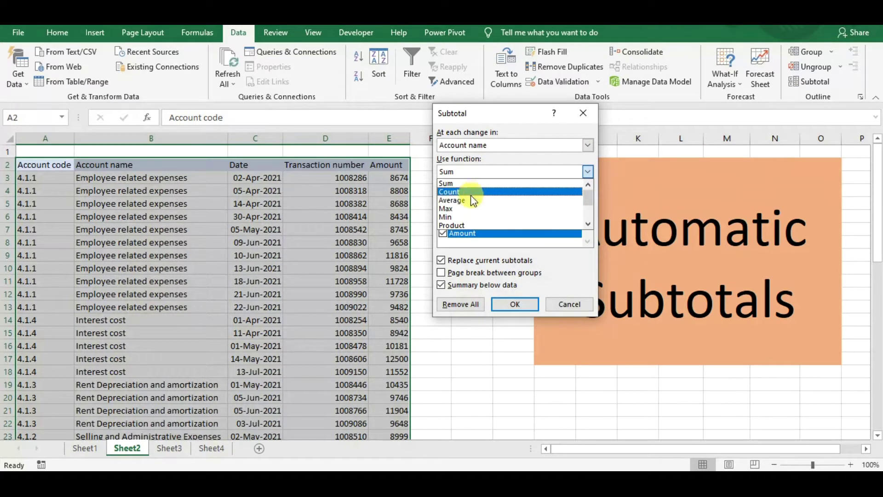
left_click(475, 185)
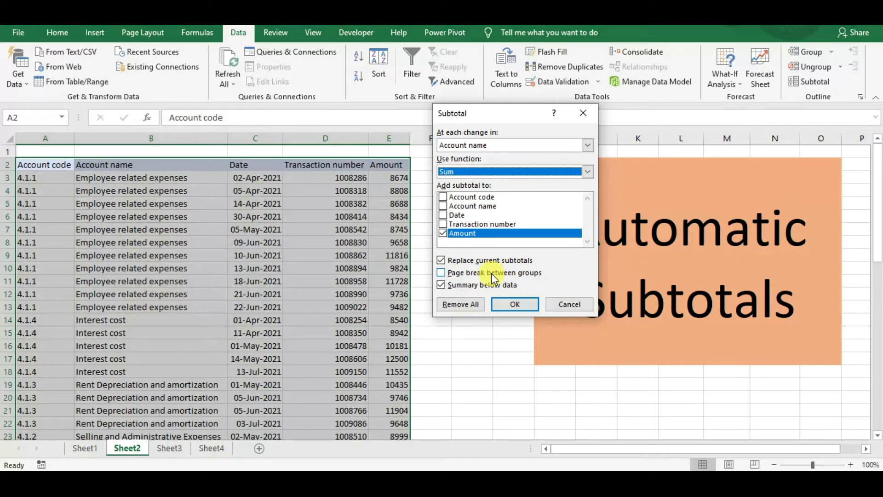
left_click(515, 305)
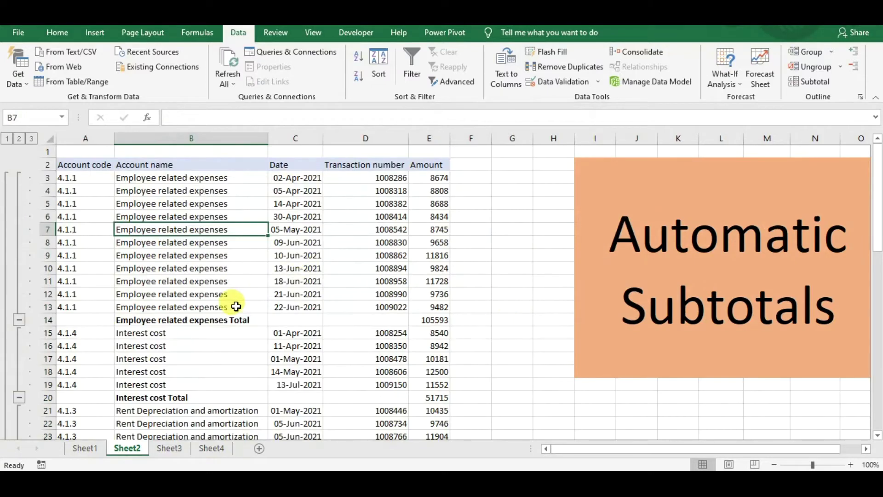
Step: Examine the SUBTOTAL formulas behind the Employee related expenses total, the Interest cost total and the Grand Total without changing them
left_click(152, 319)
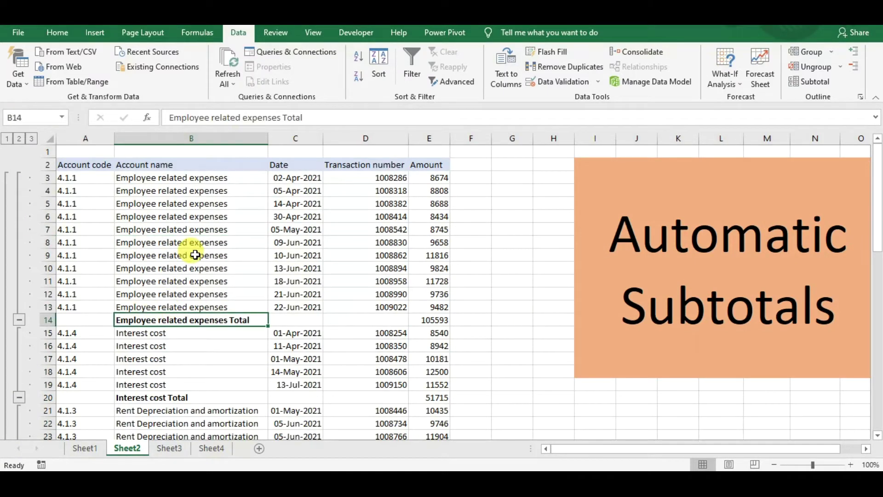
left_click(193, 255)
left_click(434, 318)
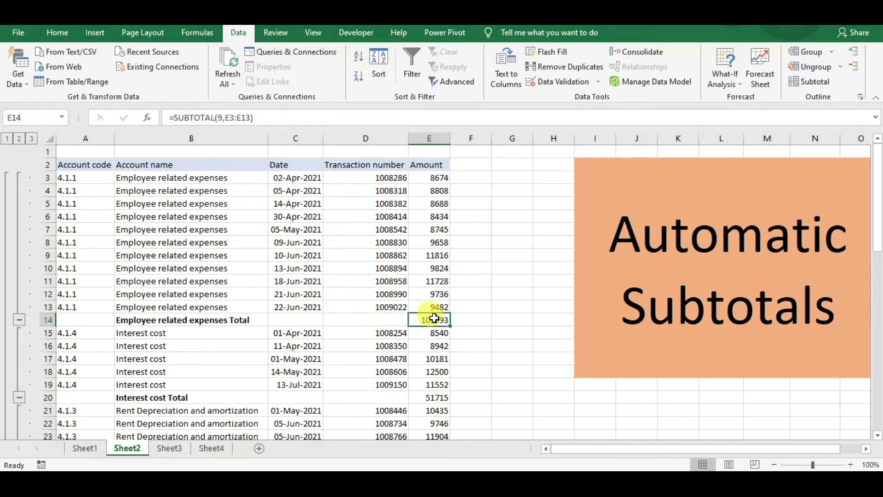
left_click(375, 116)
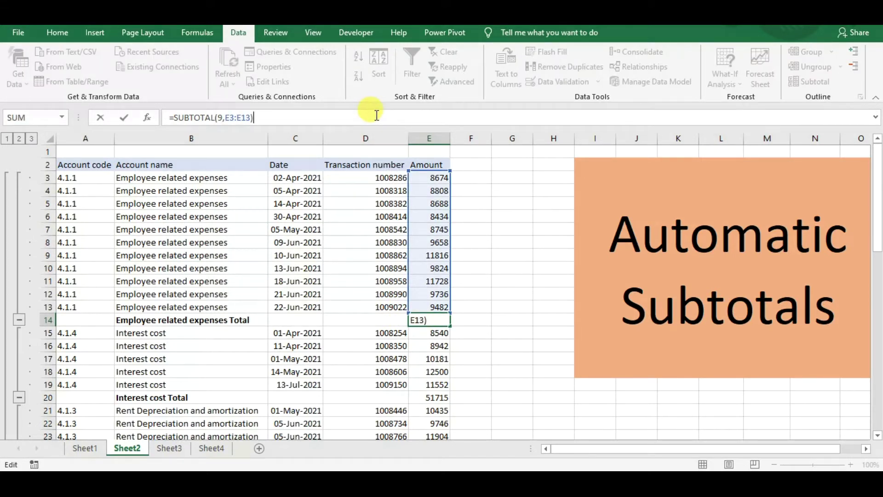
left_click(433, 394)
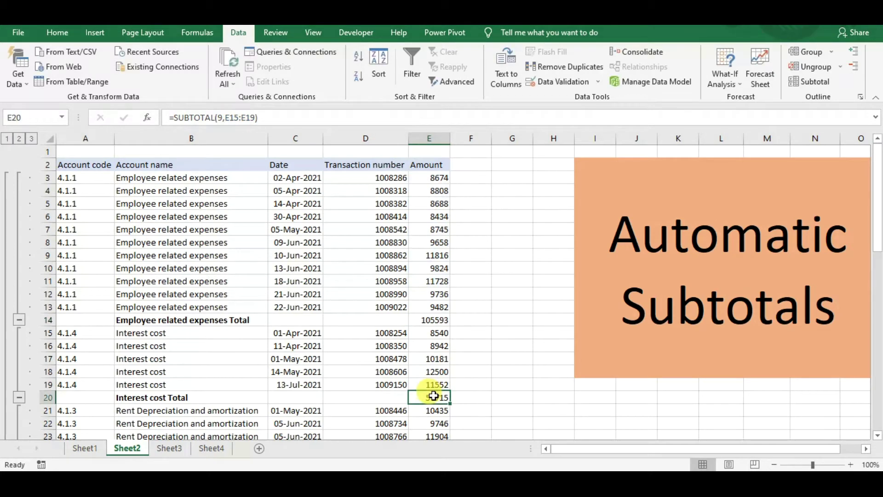
left_click_drag(877, 220, 877, 305)
left_click(428, 358)
left_click(318, 117)
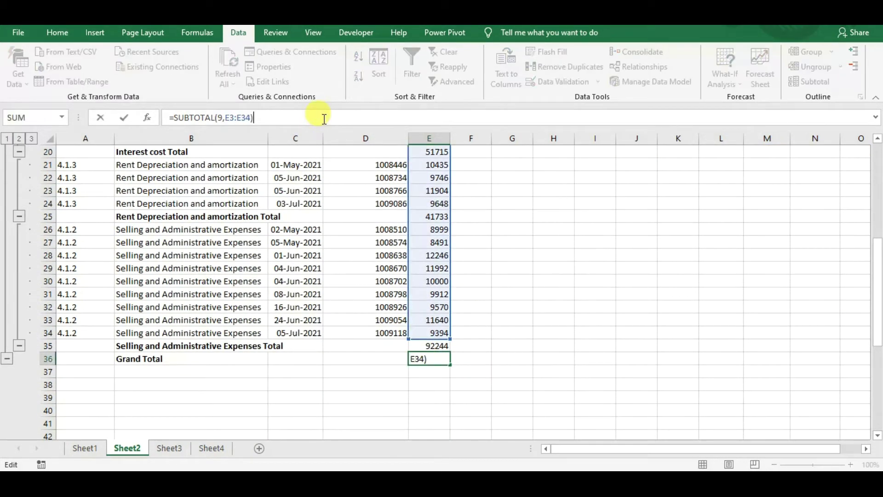
key("Escape")
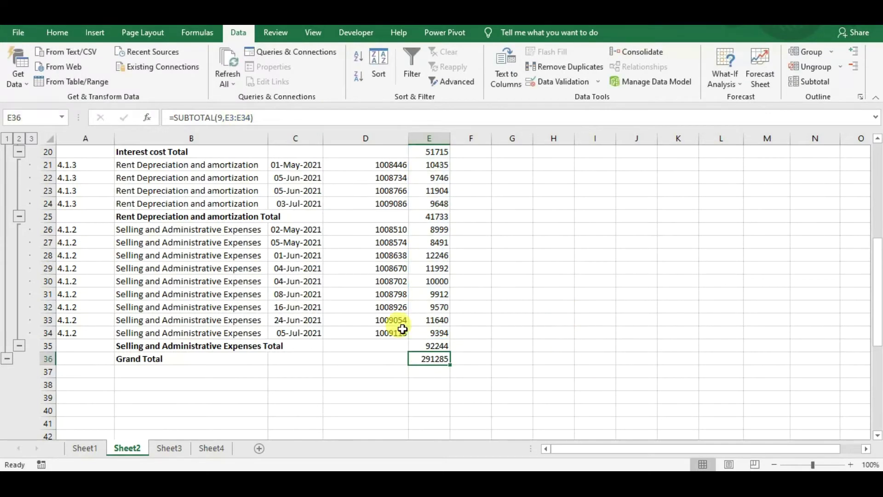
Step: Remove all automatic subtotals from the Sheet2 transaction table
scroll(400, 325, "up", 6)
left_click(225, 308)
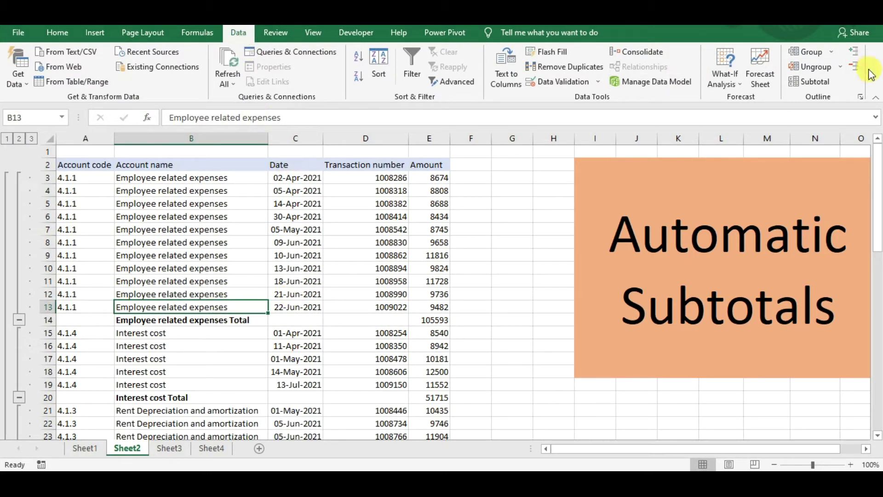
left_click(810, 81)
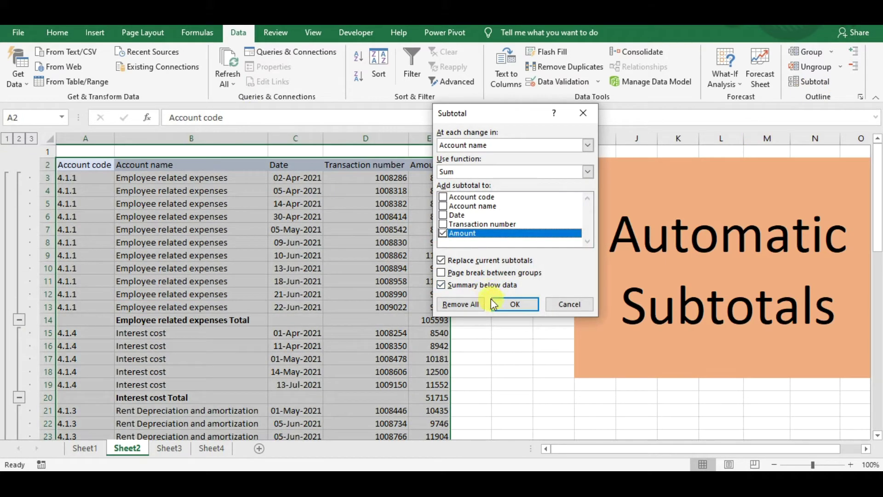
left_click(463, 305)
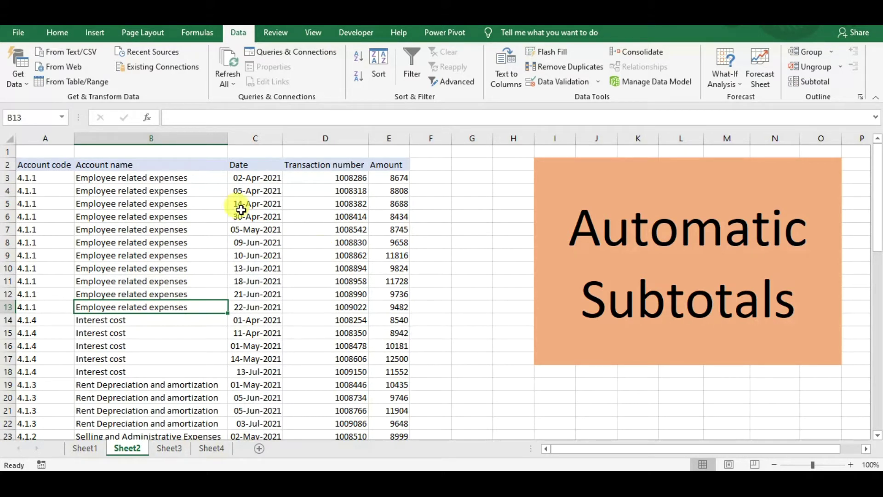
left_click(177, 160)
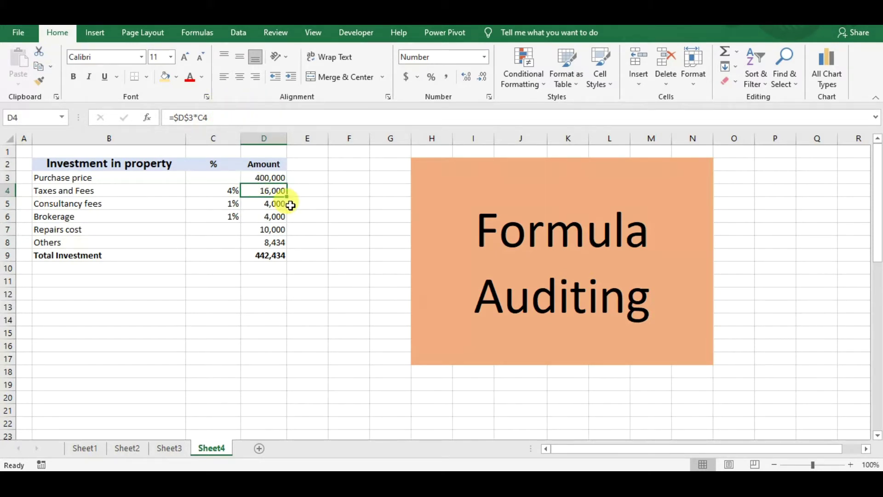
Step: Trace the precedents of the Taxes and Fees amount in D4, and remove the tracing arrows
left_click(197, 33)
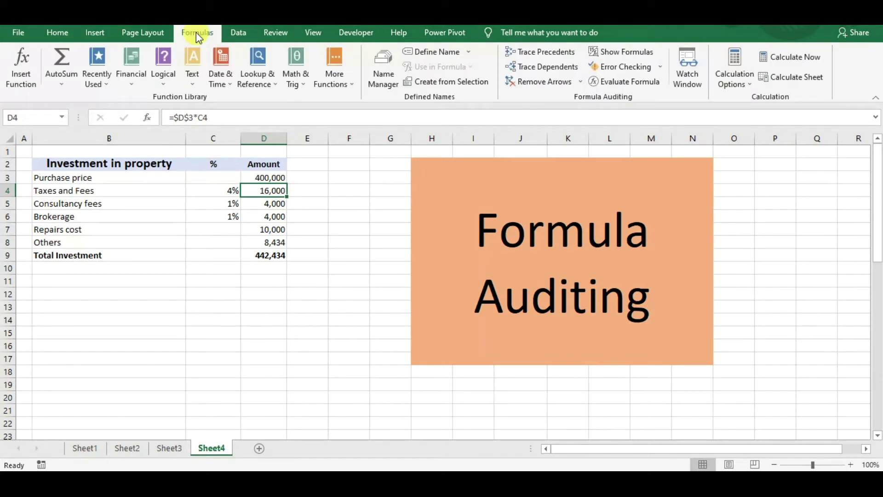
left_click(534, 53)
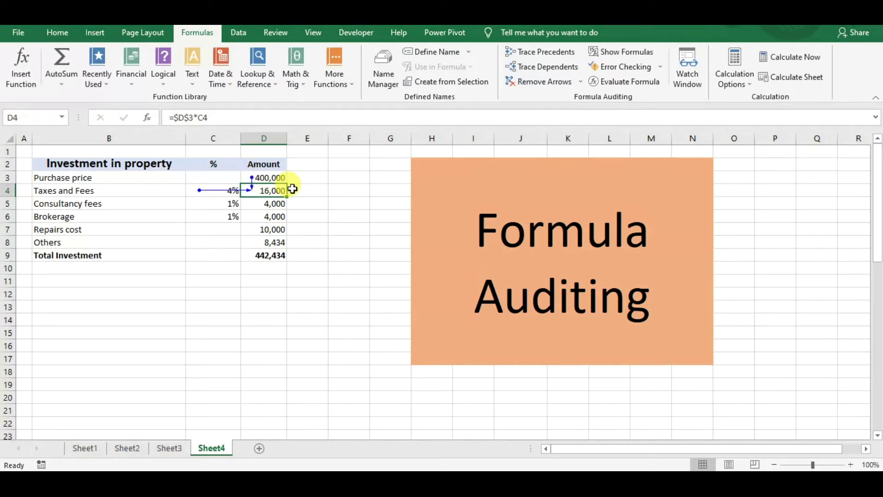
left_click(542, 82)
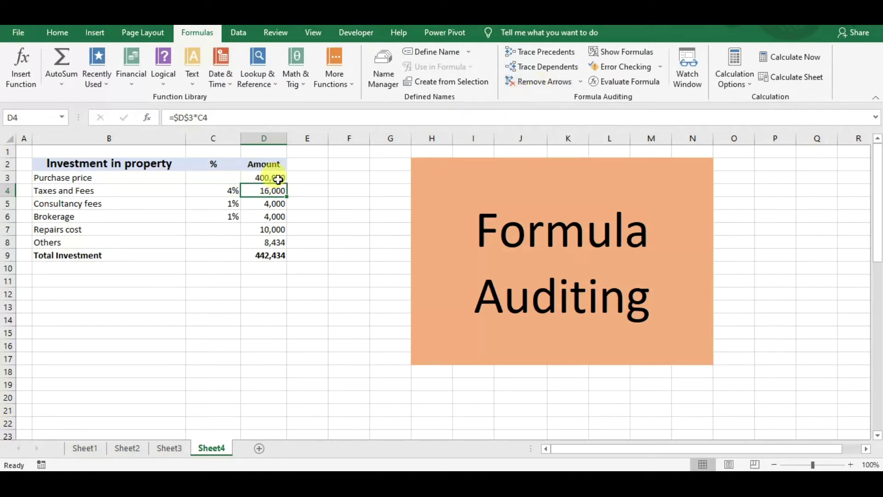
Step: Trace the dependents of the Purchase price amount in D3
left_click(253, 176)
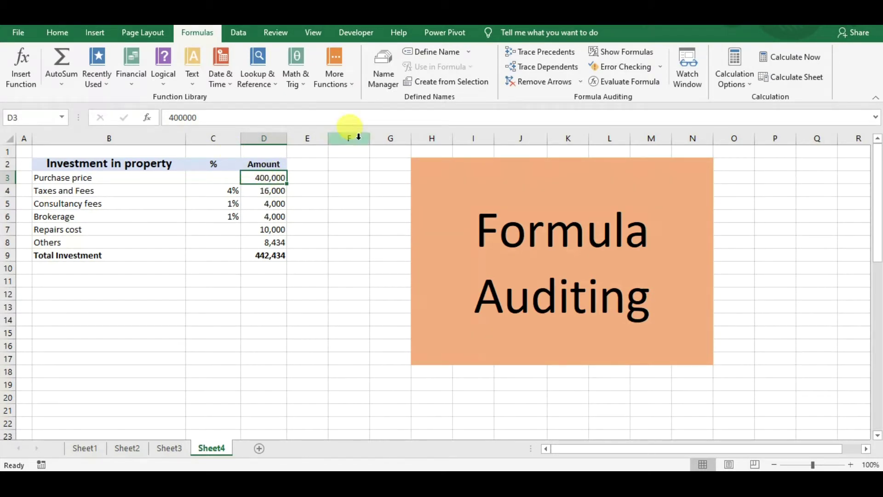
left_click(537, 64)
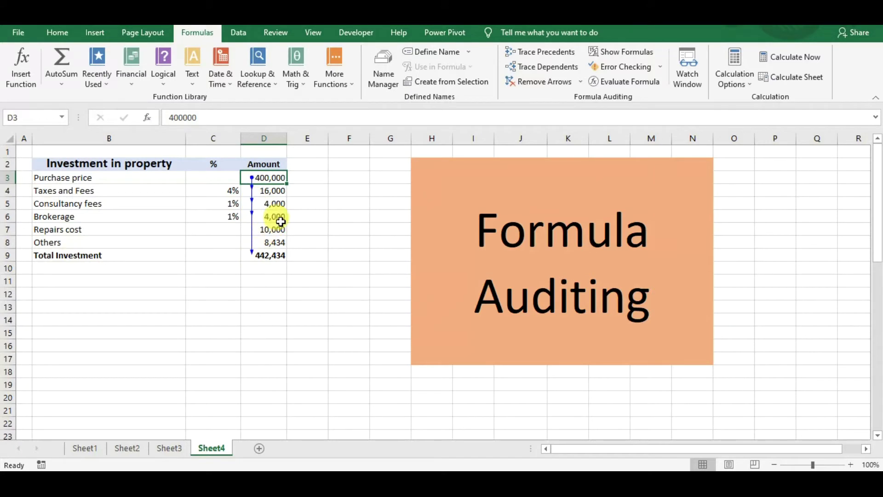
Step: Remove the tracing arrows from the Purchase price amount and trace the precedents of the Others amount in D8
left_click(537, 81)
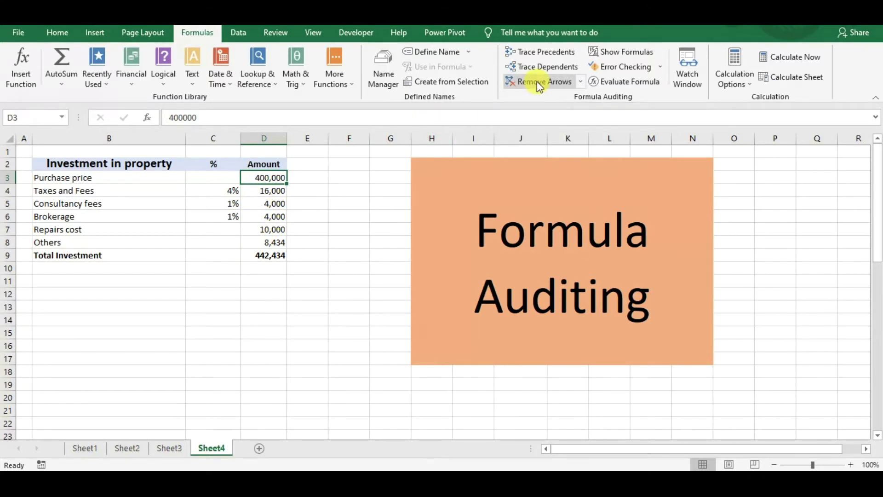
key("Down")
key("Down")
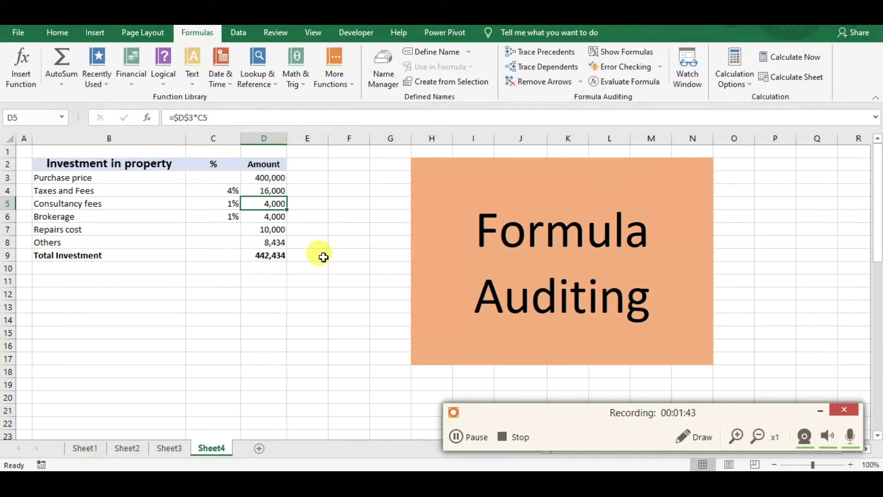
left_click(249, 240)
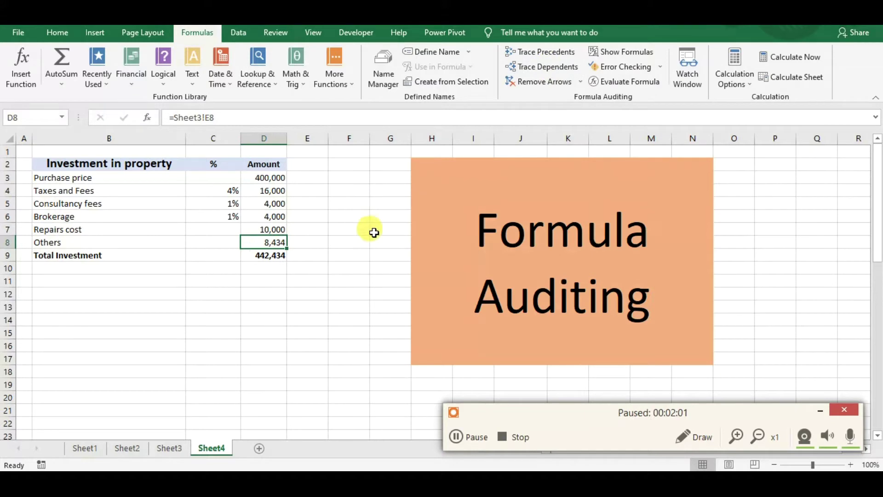
left_click(564, 54)
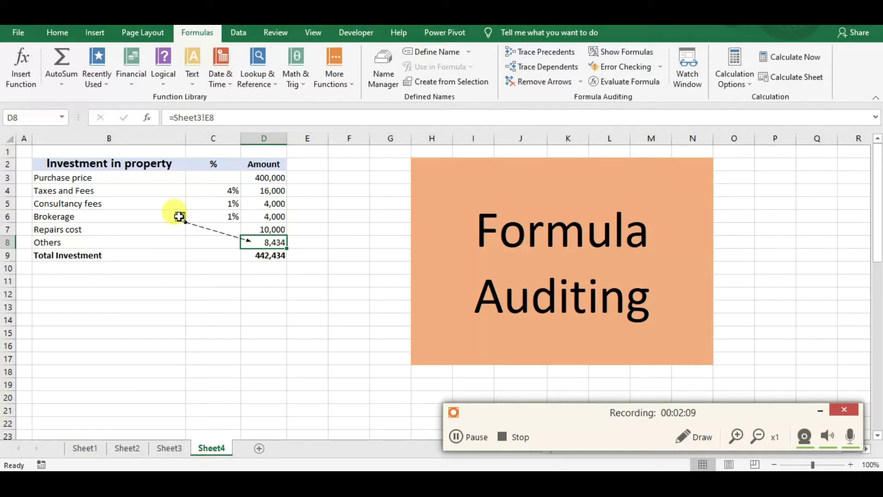
Step: Follow the off-sheet precedent arrow of D8 to cell E8 on Sheet3, and return to Sheet4
double_click(203, 230)
left_click(467, 166)
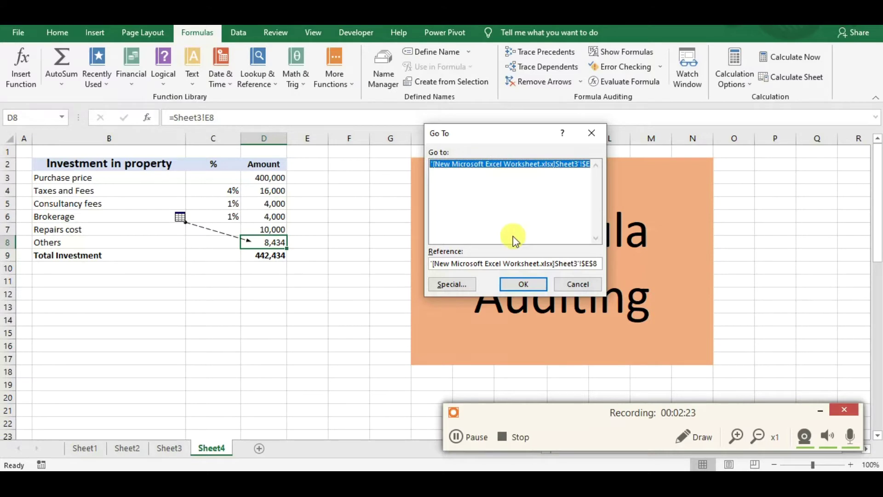
left_click(521, 285)
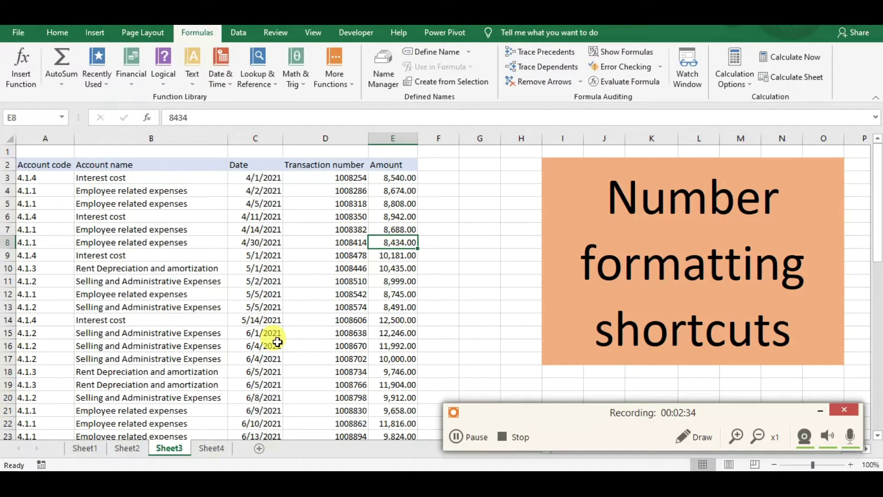
key("ctrl+Page_Down")
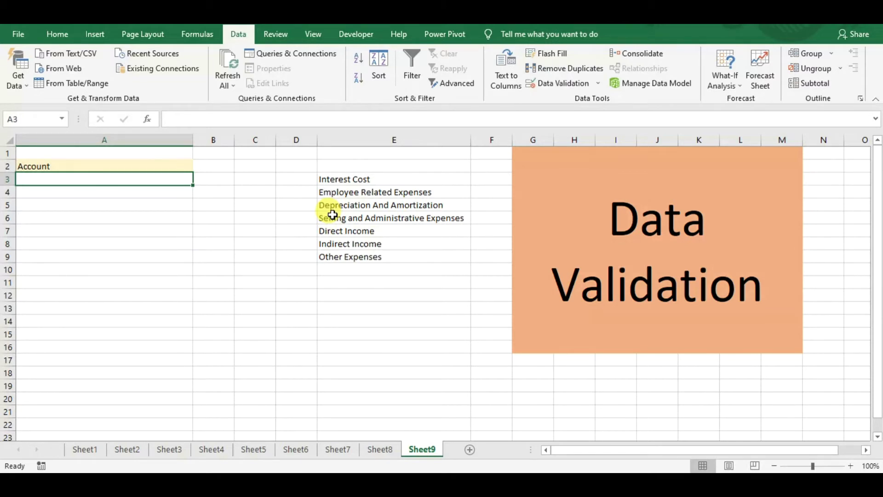
Step: Restrict cell A3 under Account on Sheet9 to an in-cell drop-down list sourced from $E$3:$E$9
left_click(669, 256)
left_click_drag(347, 179, 345, 251)
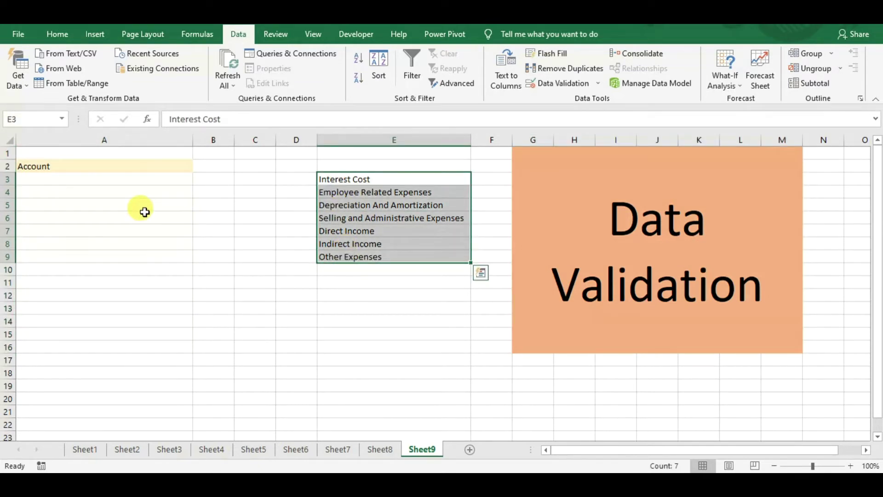
left_click(108, 179)
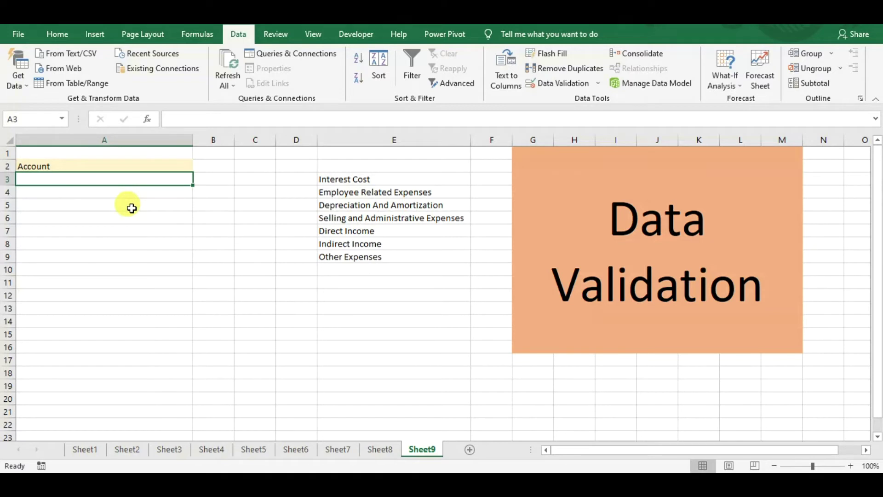
left_click(86, 206)
left_click(84, 179)
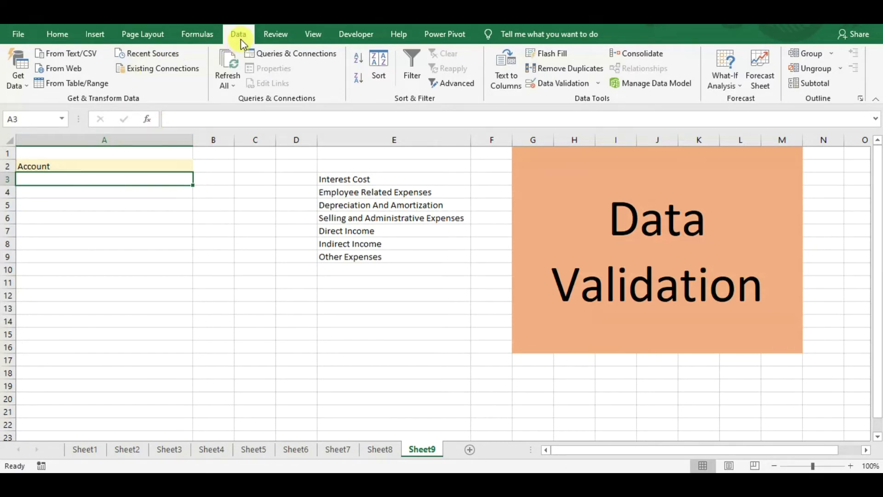
left_click(571, 84)
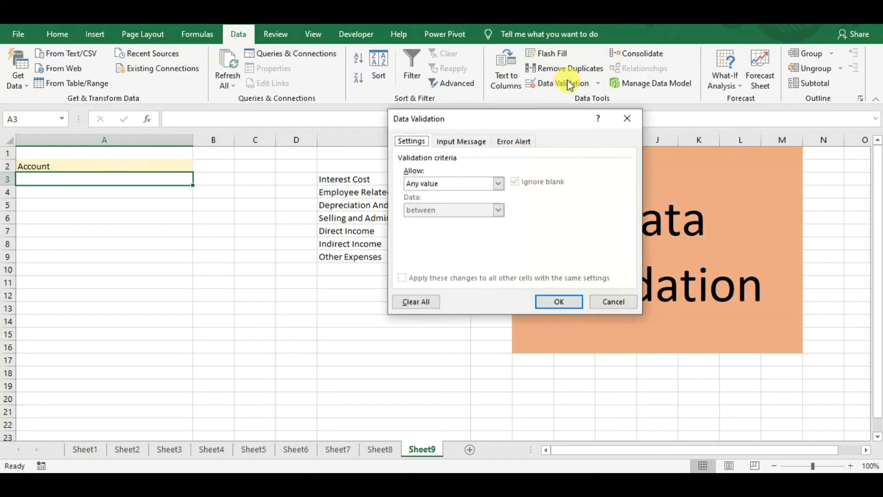
left_click(441, 183)
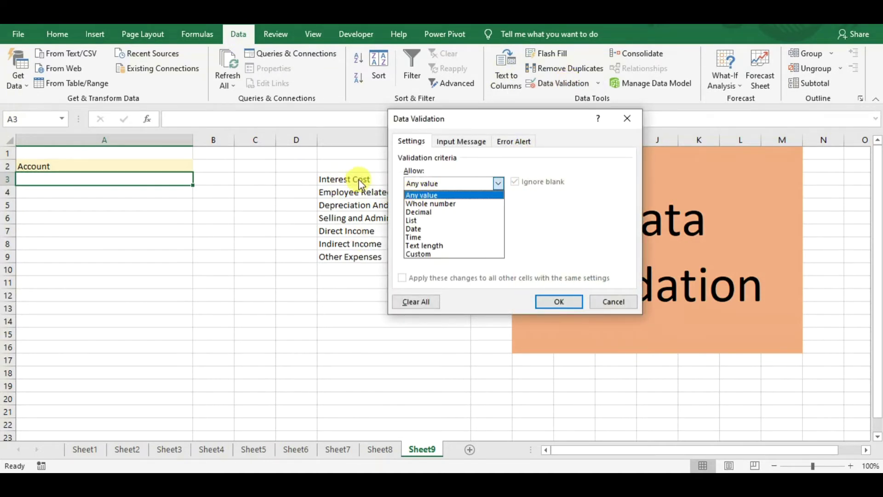
left_click(428, 220)
left_click(431, 235)
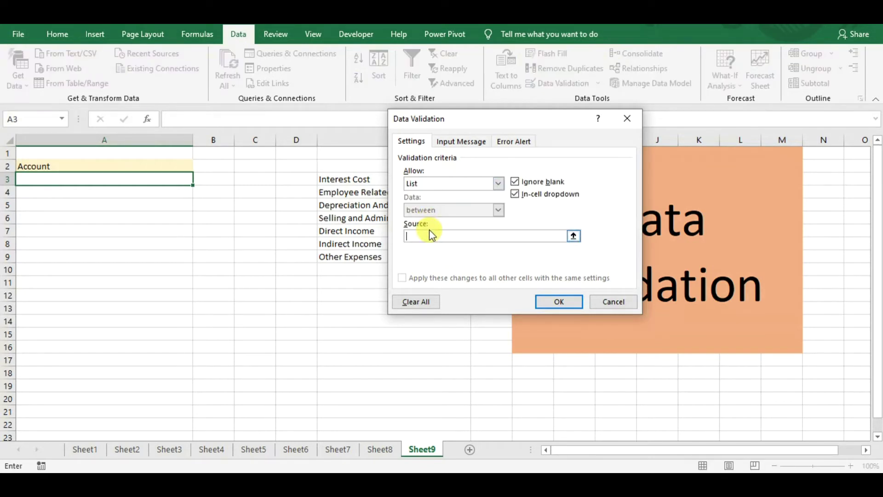
left_click_drag(353, 179, 347, 258)
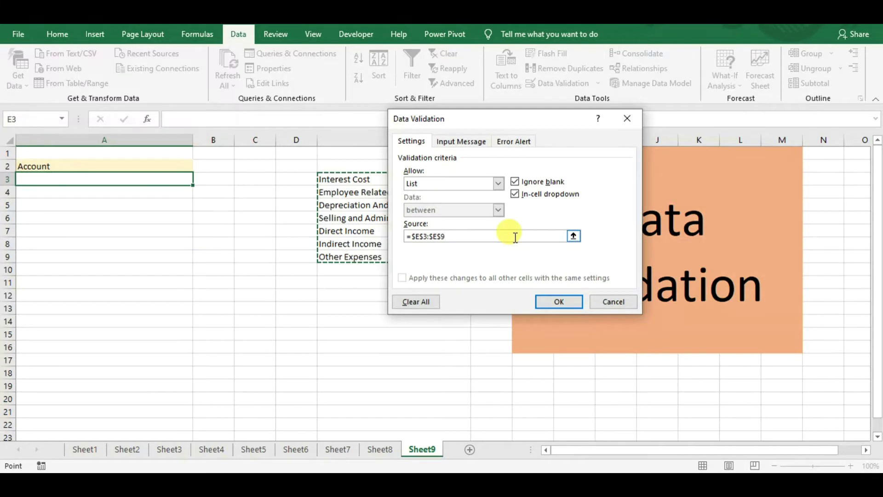
left_click(559, 302)
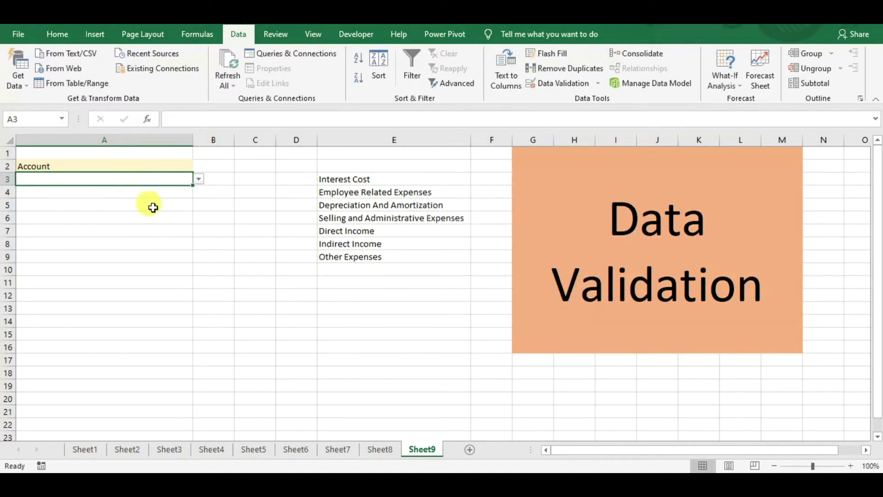
Step: View the account options offered by the drop-down list in A3 without choosing one
left_click(199, 178)
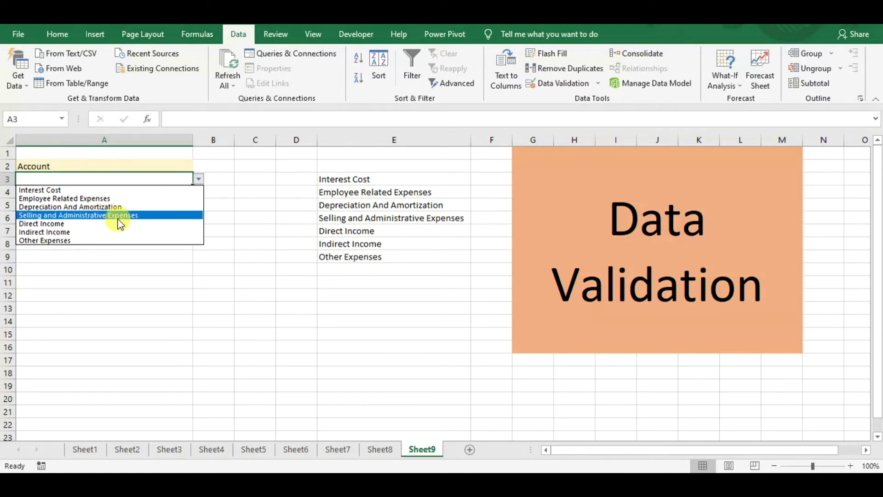
left_click(148, 176)
left_click(87, 189)
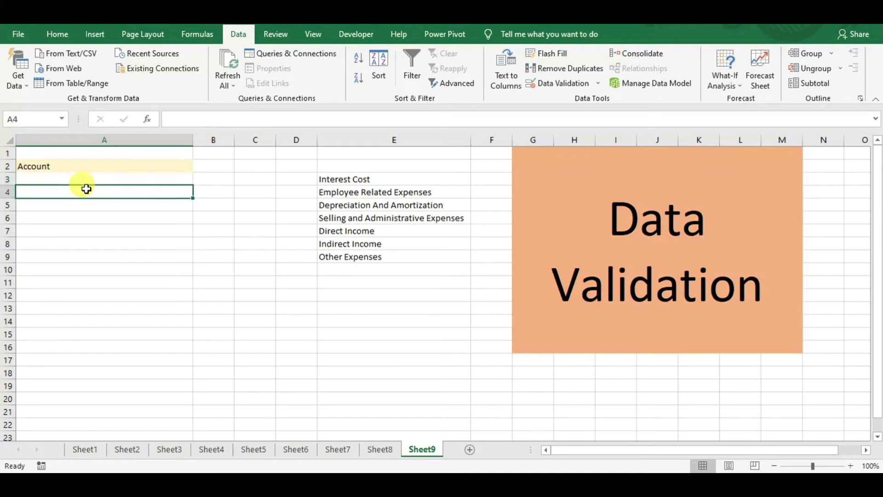
left_click(79, 179)
left_click(72, 190)
left_click_drag(77, 222, 75, 264)
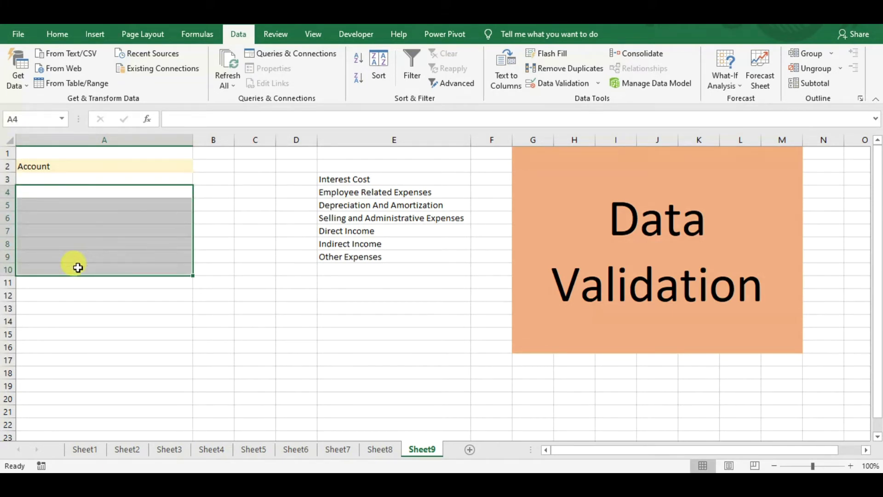
left_click(100, 174)
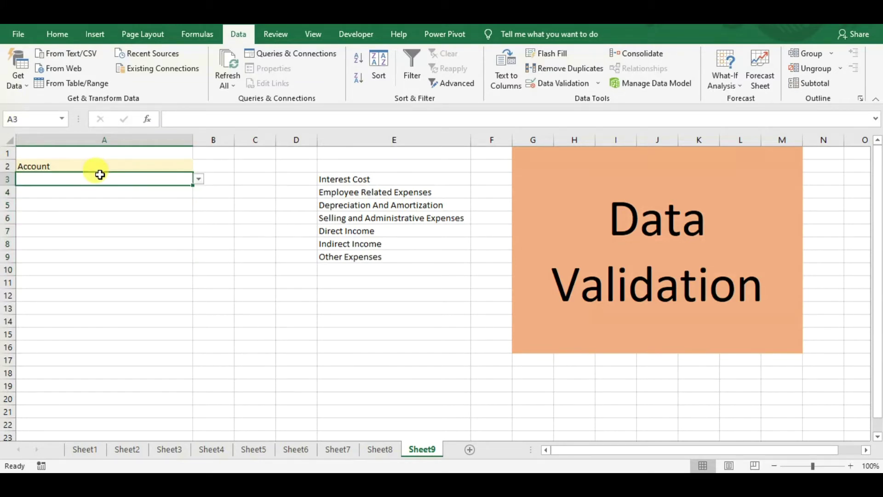
left_click_drag(90, 178, 103, 269)
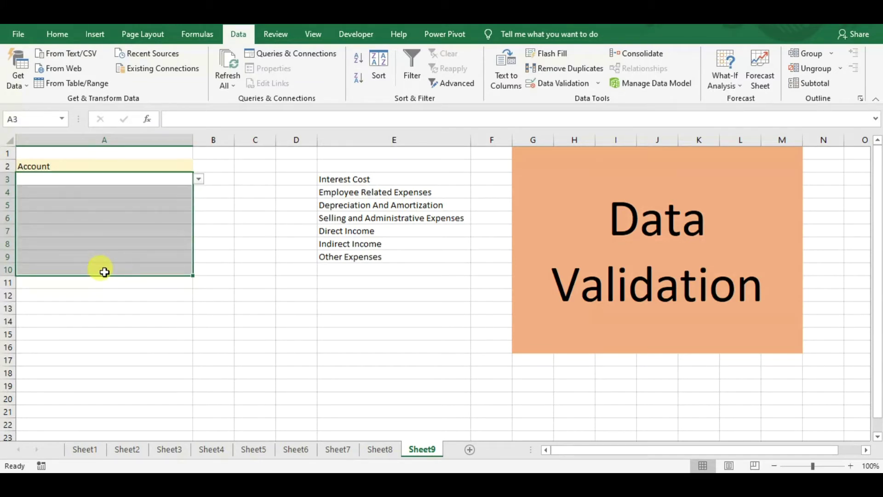
left_click(103, 269)
Step: Copy A3 and paste only its validation into A4:A11 using Paste Special
left_click(102, 180)
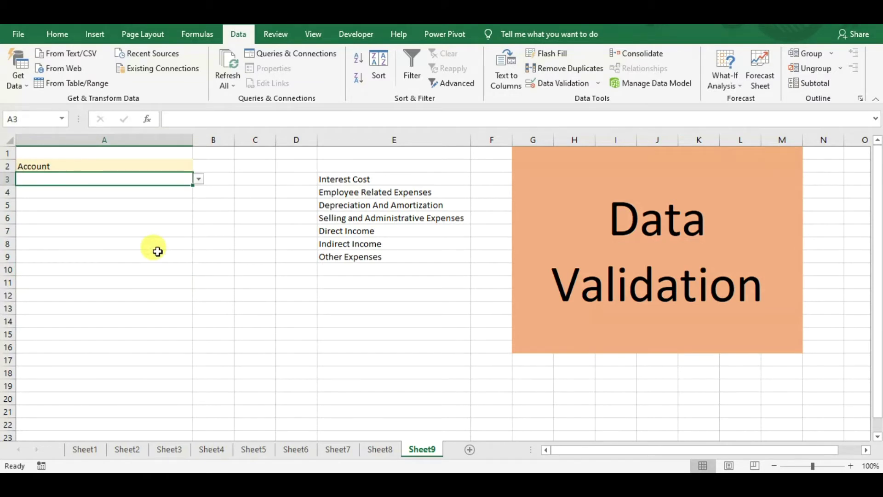
key("ctrl+c")
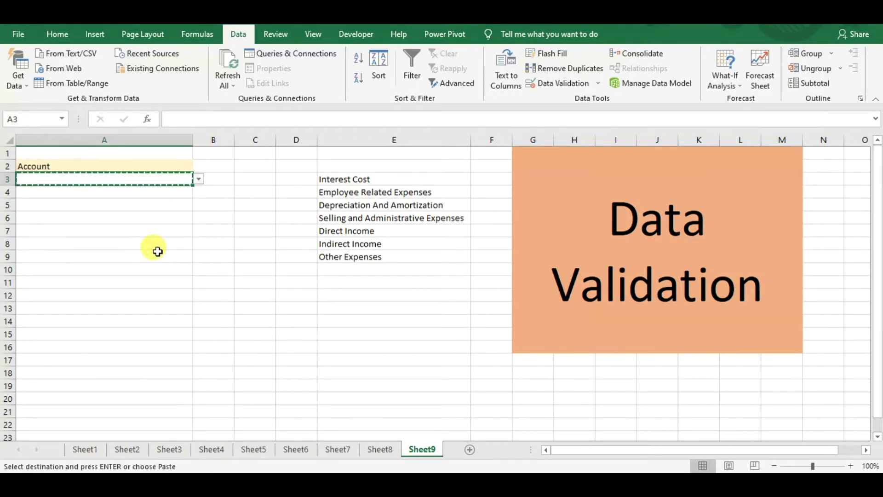
left_click(137, 197)
left_click_drag(136, 196, 163, 278)
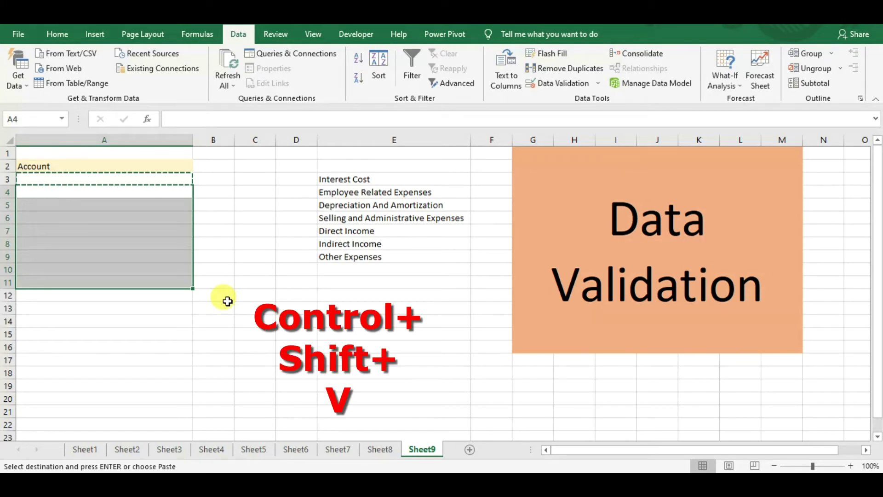
key("ctrl+alt+v")
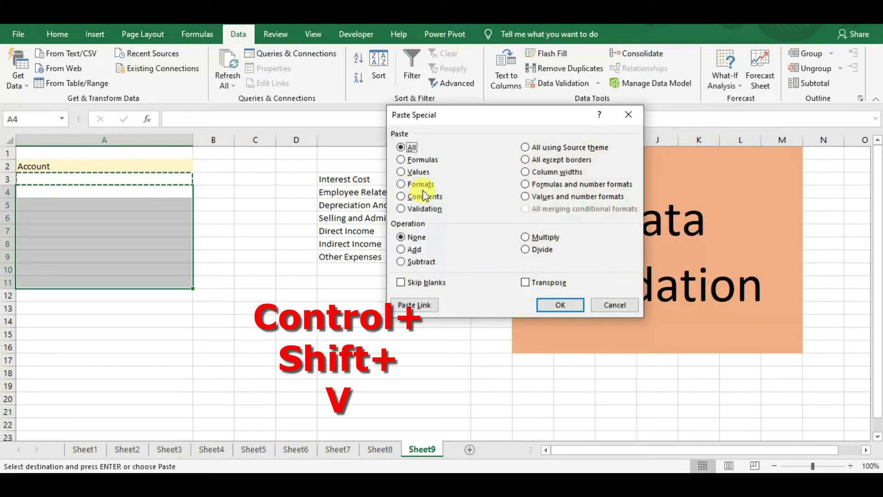
left_click(419, 209)
left_click(564, 307)
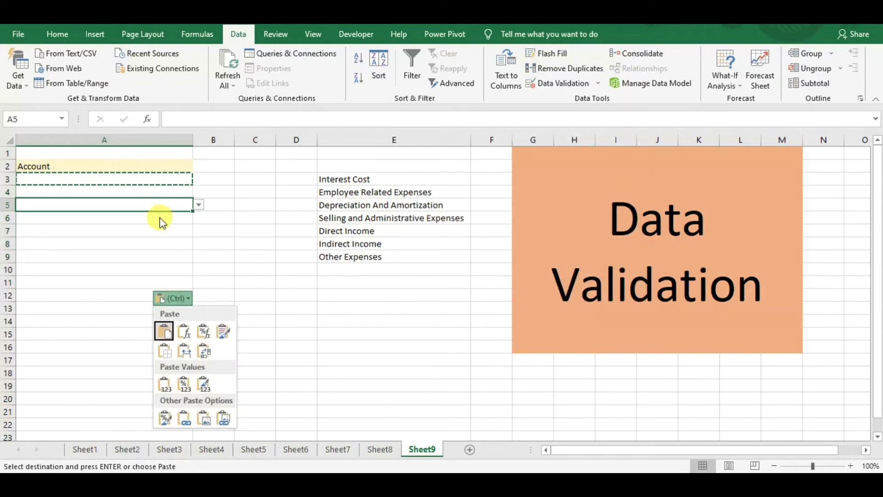
Step: Check the pasted drop-down list in A4, closing it without choosing an account
left_click(160, 217)
left_click(138, 191)
left_click(199, 192)
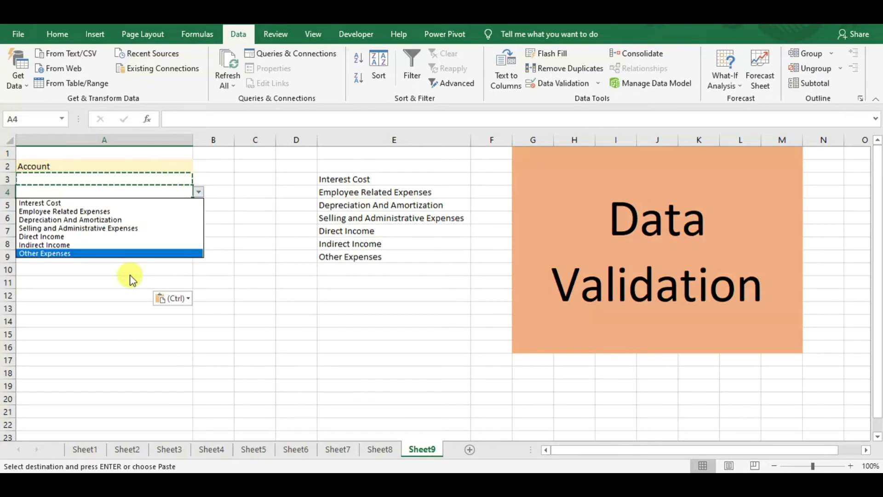
key("Escape")
Step: Try to enter Other in A5, cancel the entry, and select the source account names in column E
left_click(108, 206)
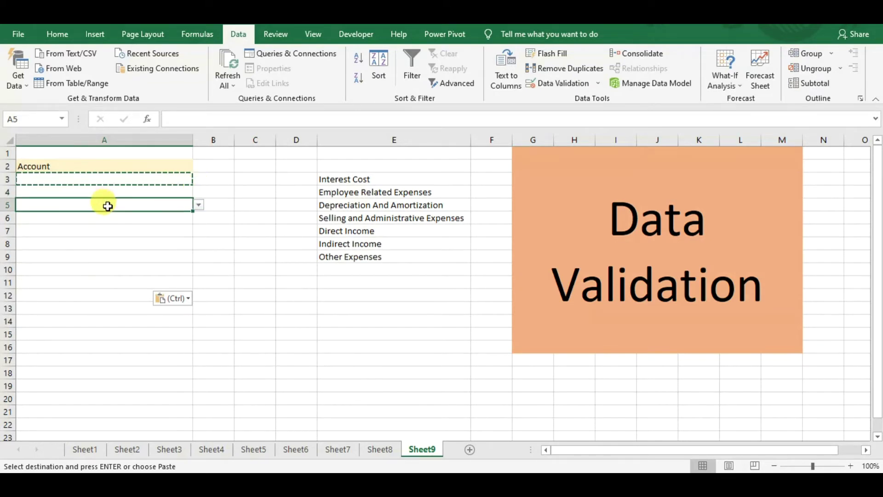
type("Other")
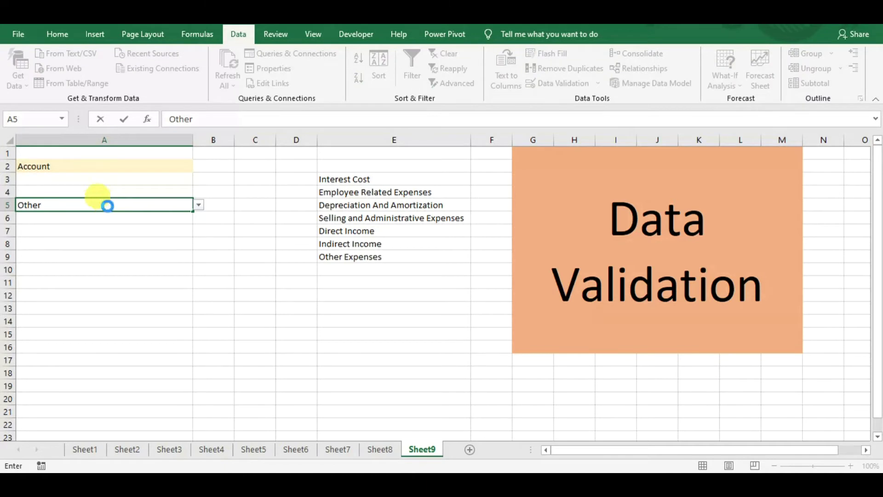
key("Return")
key("Escape")
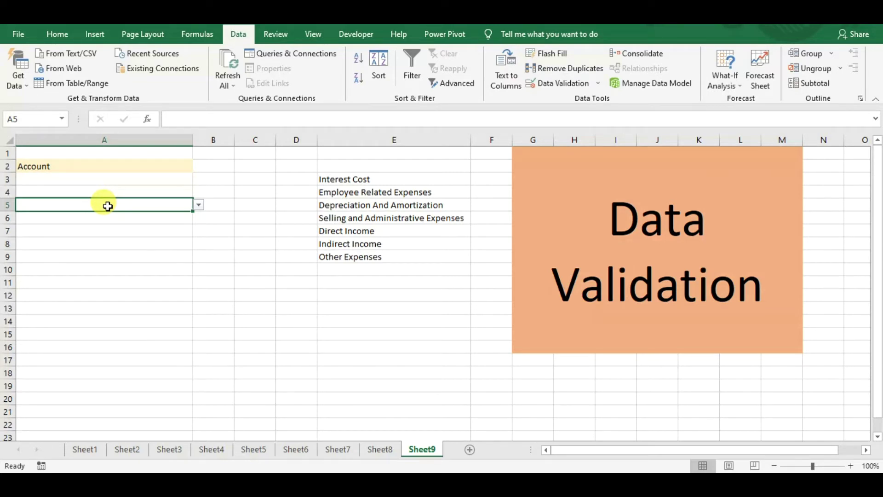
left_click_drag(375, 180, 371, 247)
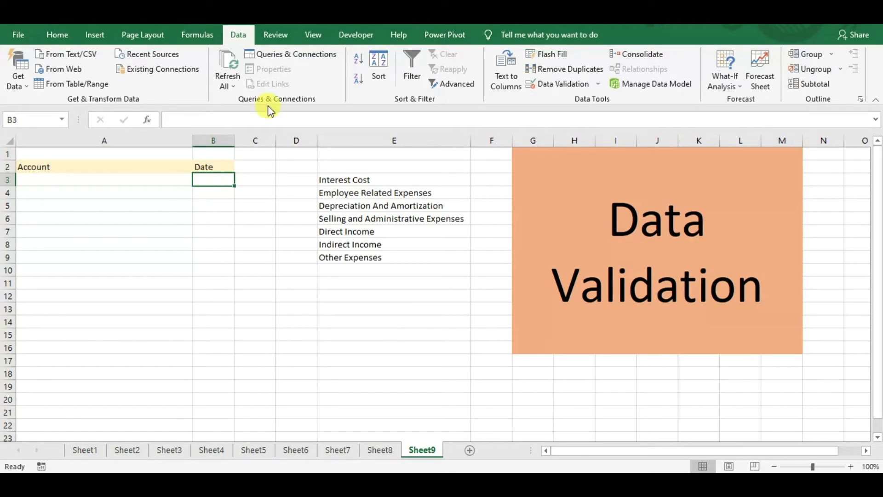
Step: Set up a Date validation rule with the greater than condition for B3, and cancel it without entering a start date
left_click(591, 84)
left_click(468, 184)
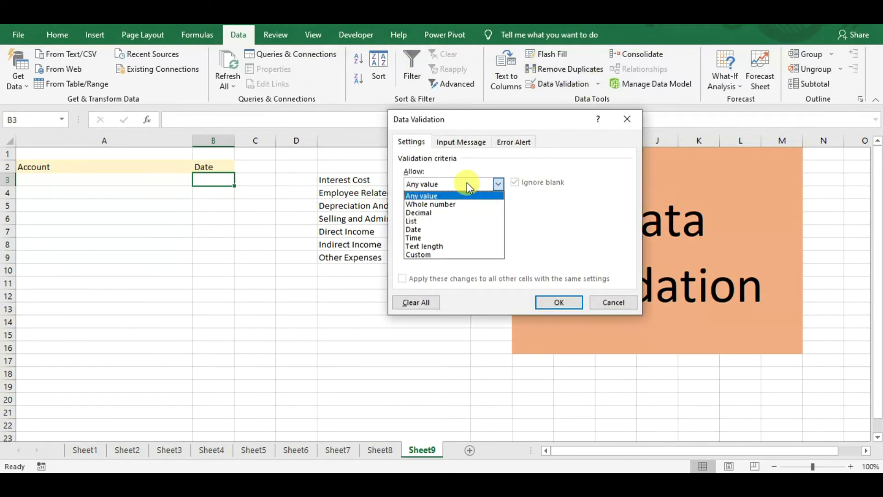
left_click(449, 229)
left_click(465, 213)
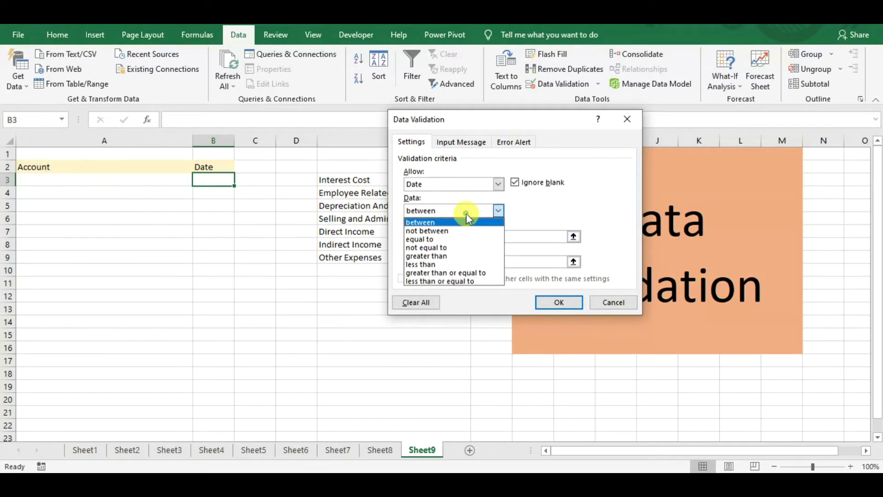
left_click(451, 256)
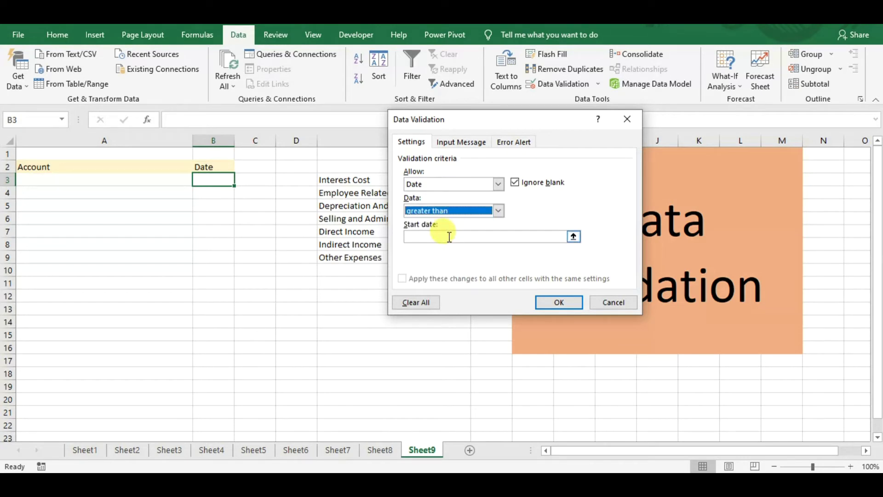
left_click(448, 237)
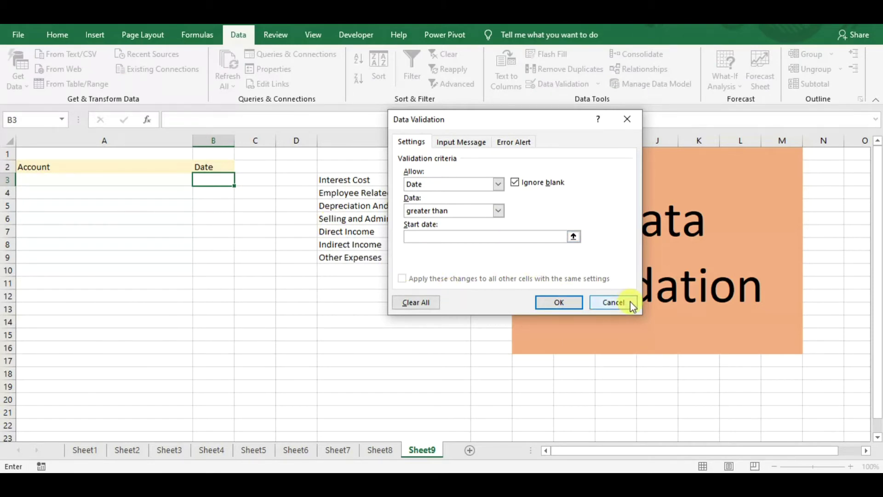
left_click(612, 303)
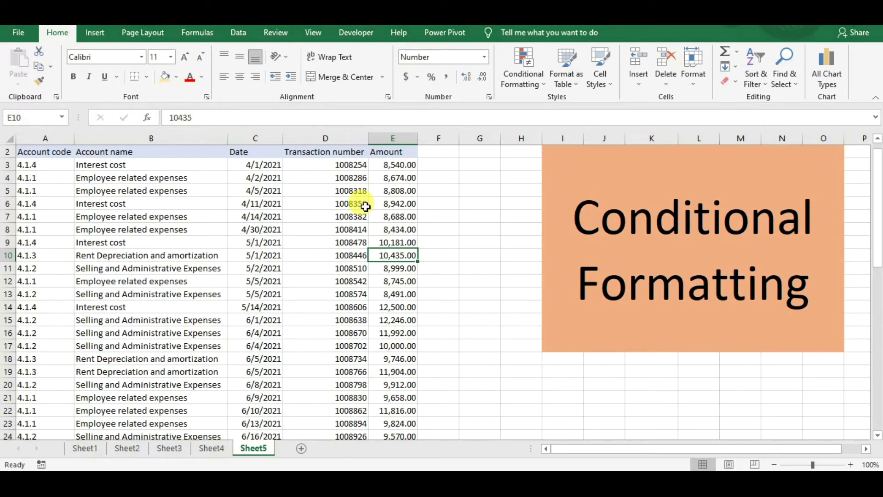
Step: Apply a Top 10% conditional formatting rule to the amounts in E3:E31 with Light Red Fill with Dark Red Text
left_click(395, 165)
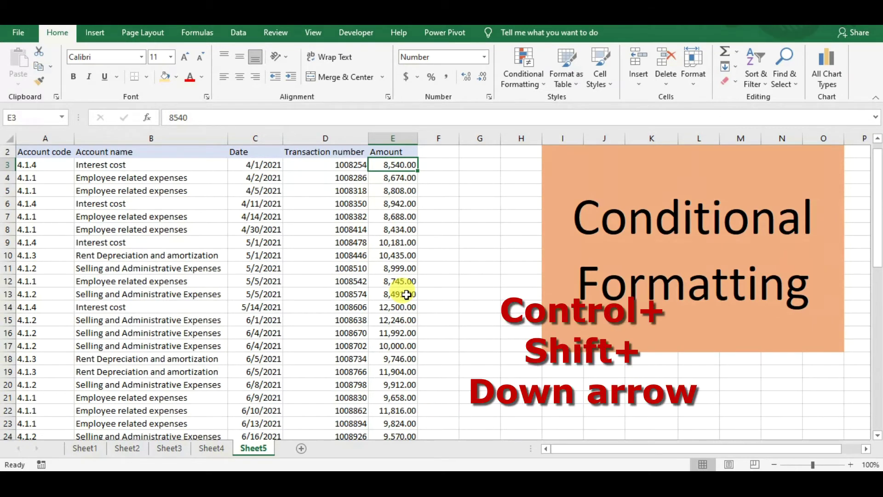
key("ctrl+shift+Down")
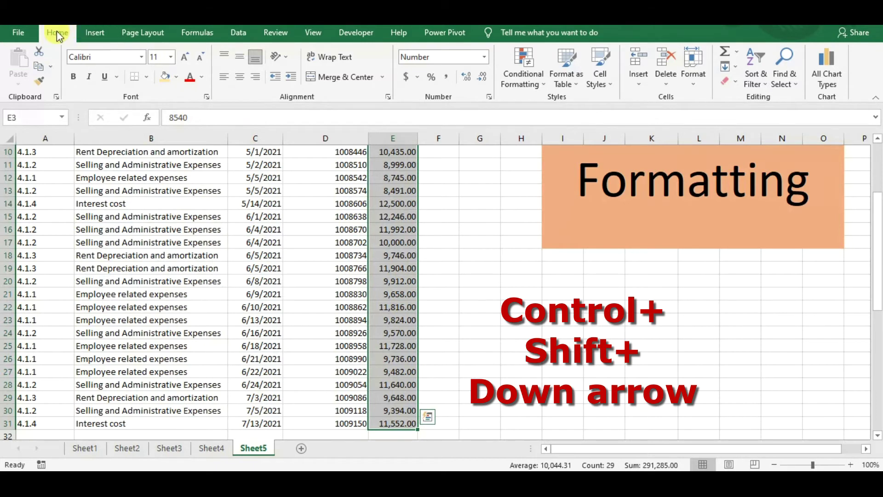
left_click(538, 86)
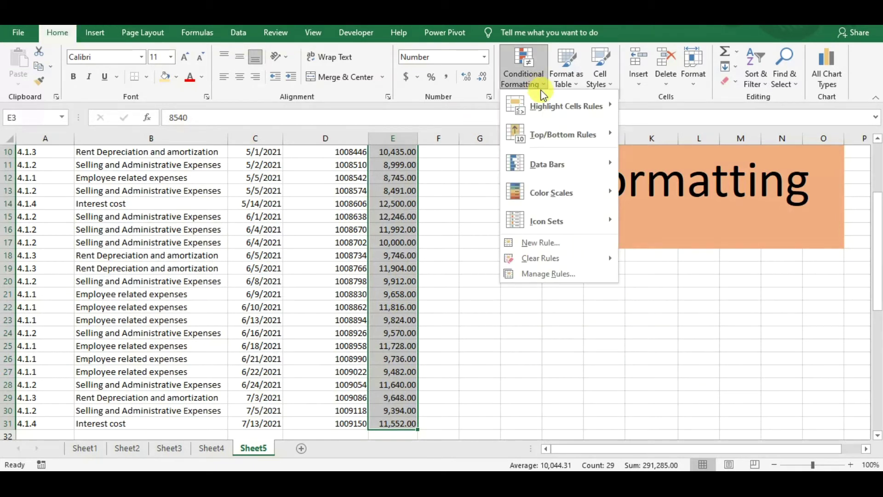
mouse_move(553, 131)
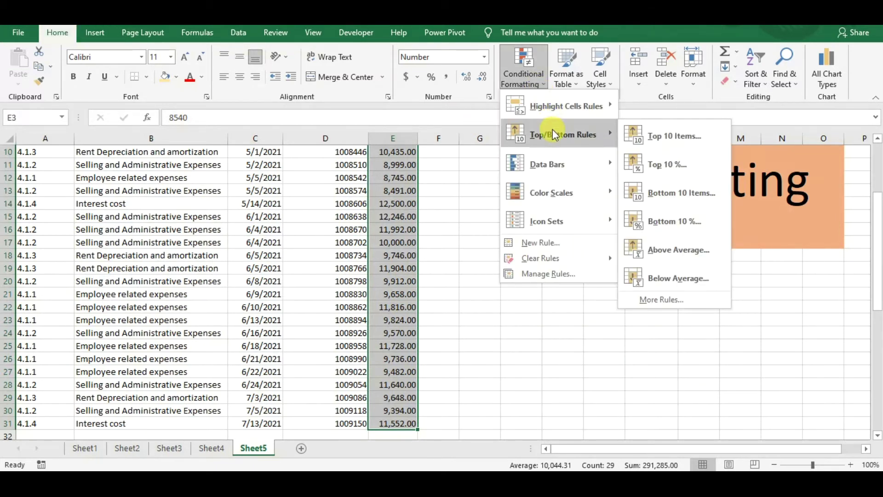
left_click(663, 166)
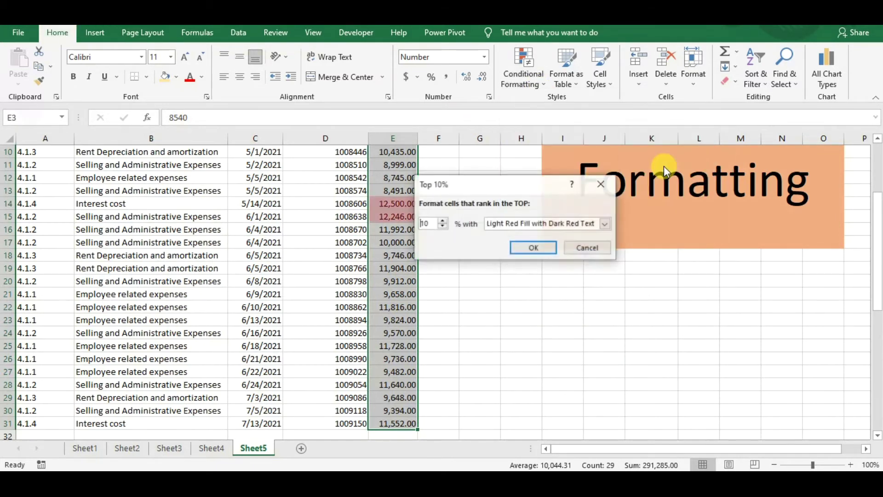
left_click(539, 222)
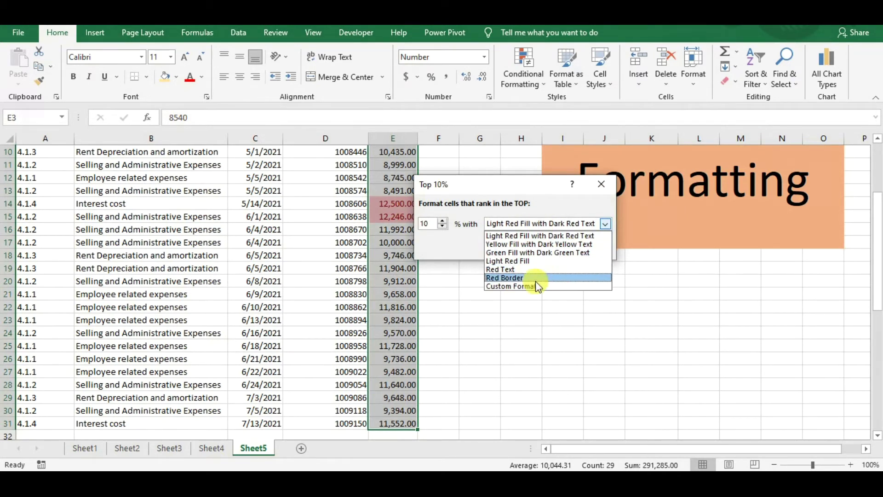
left_click(547, 233)
left_click(539, 249)
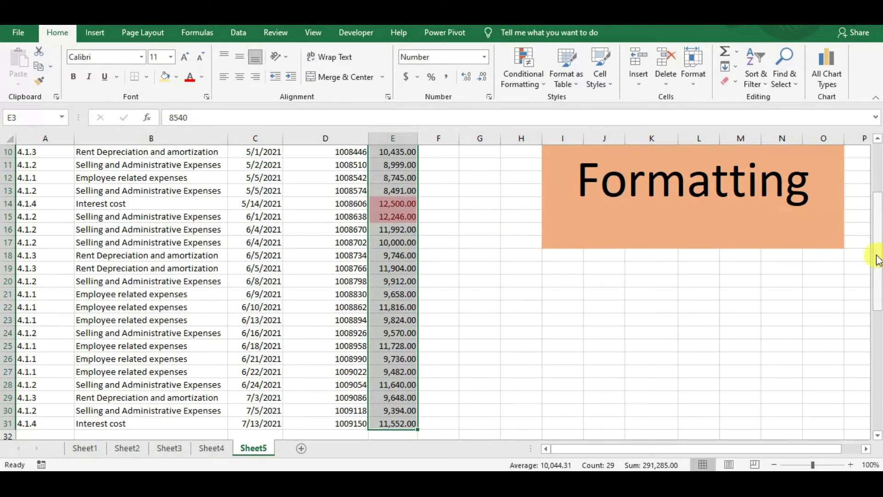
Step: Add a Bottom 10% conditional formatting rule to the selected amounts with Yellow Fill with Dark Yellow Text
left_click_drag(875, 253, 873, 201)
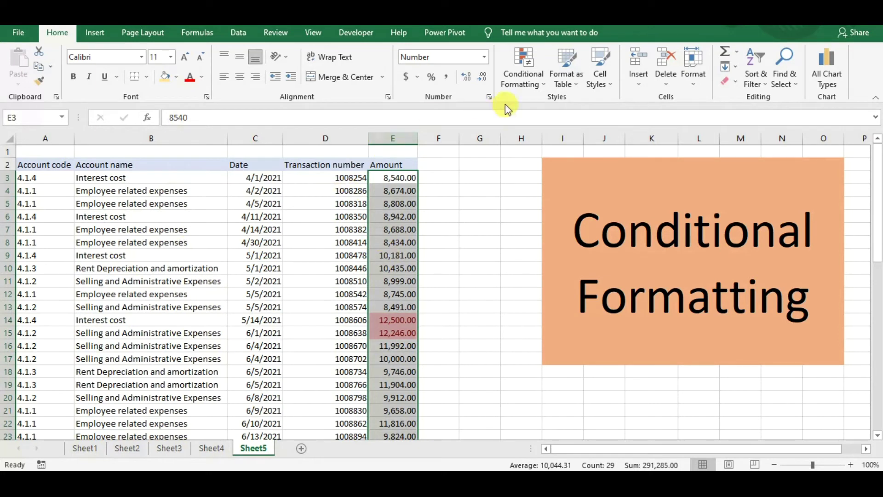
left_click(537, 82)
mouse_move(552, 133)
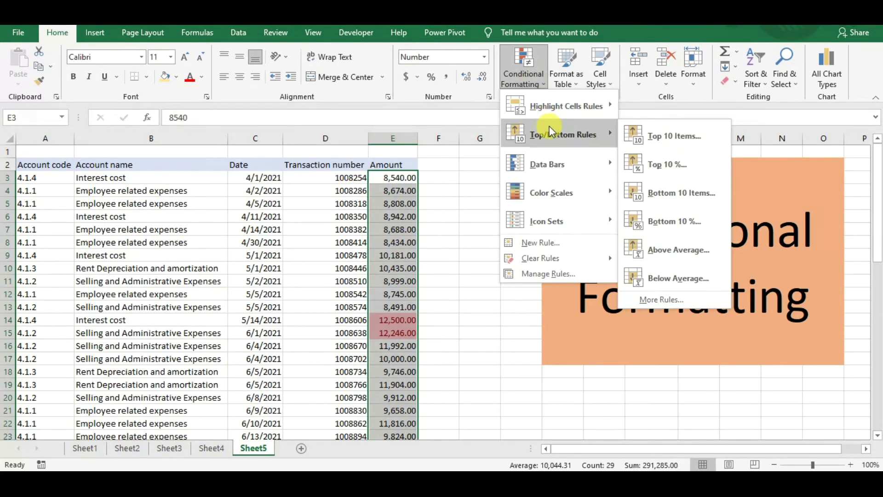
left_click(669, 215)
left_click(540, 225)
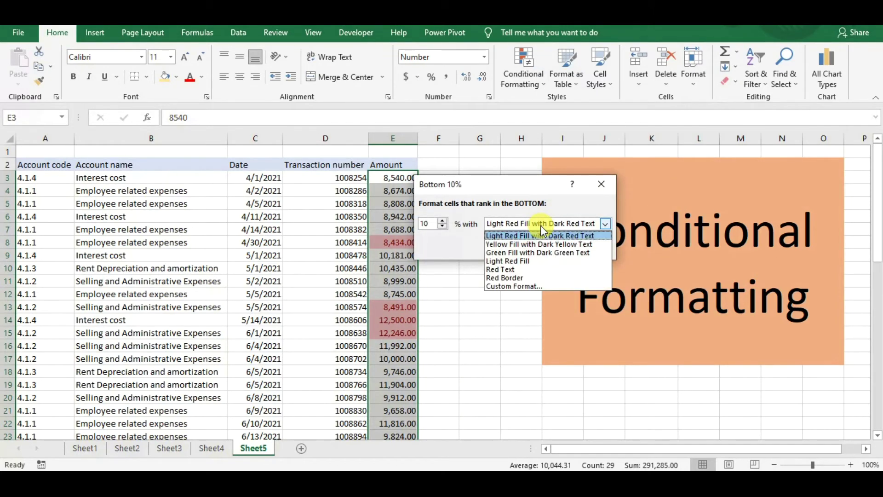
left_click(541, 244)
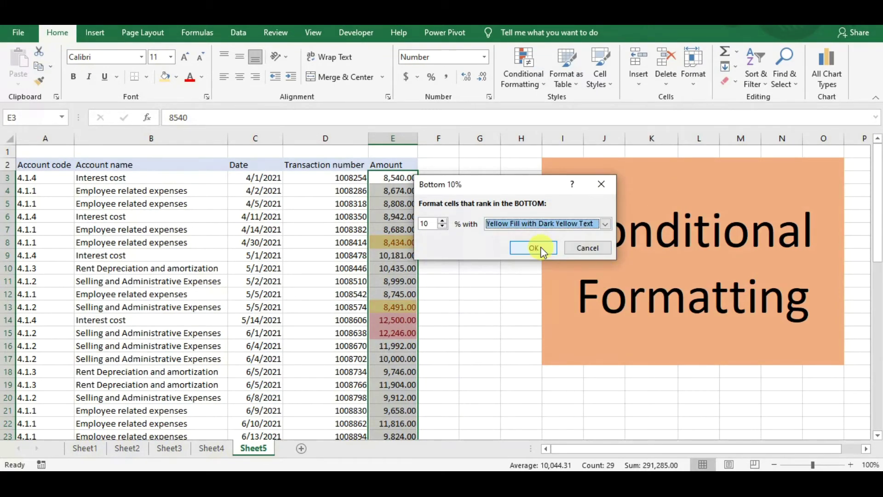
left_click(534, 248)
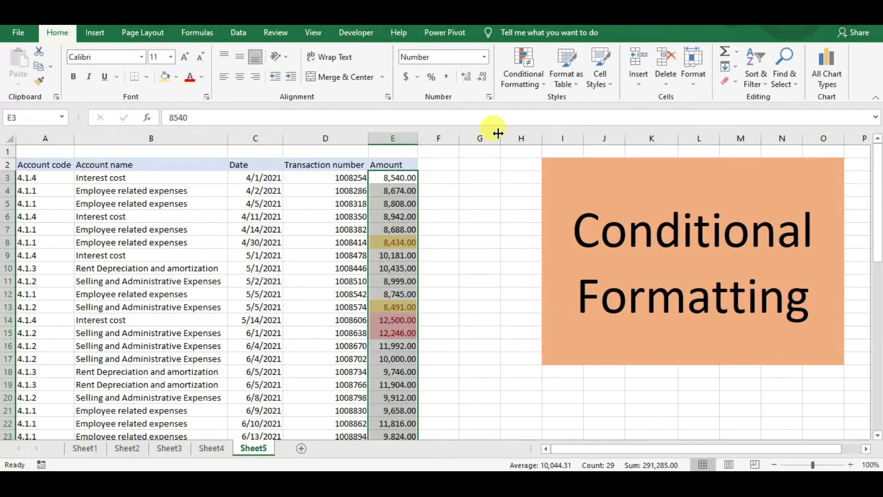
left_click(535, 82)
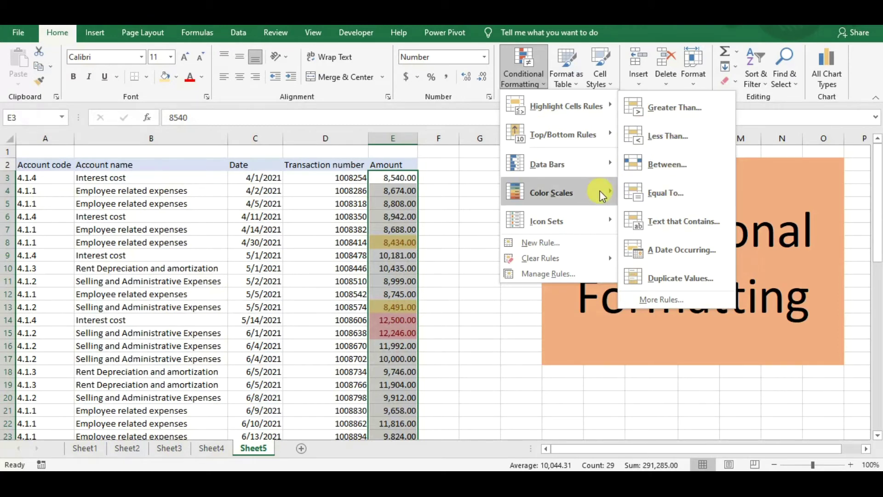
mouse_move(578, 136)
mouse_move(591, 161)
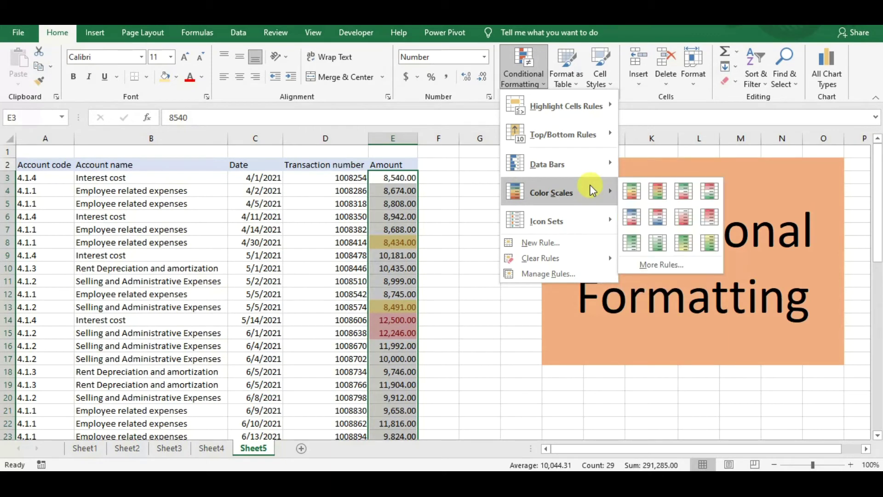
mouse_move(562, 214)
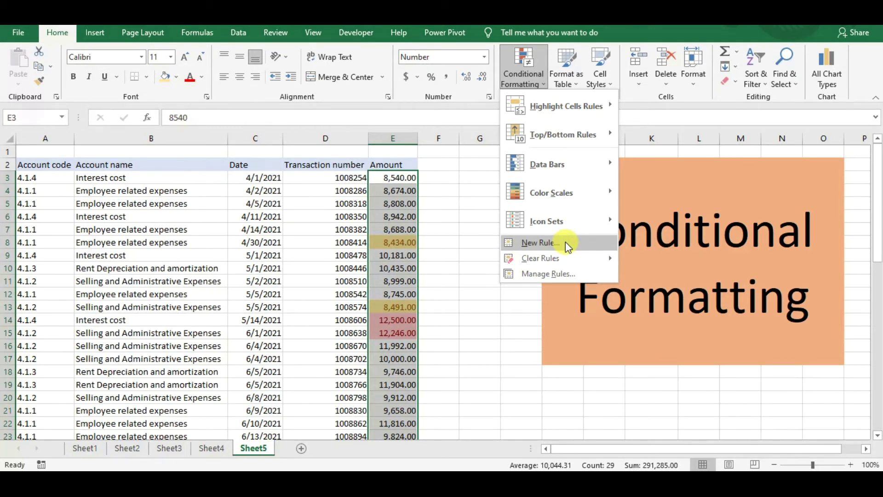
left_click(411, 233)
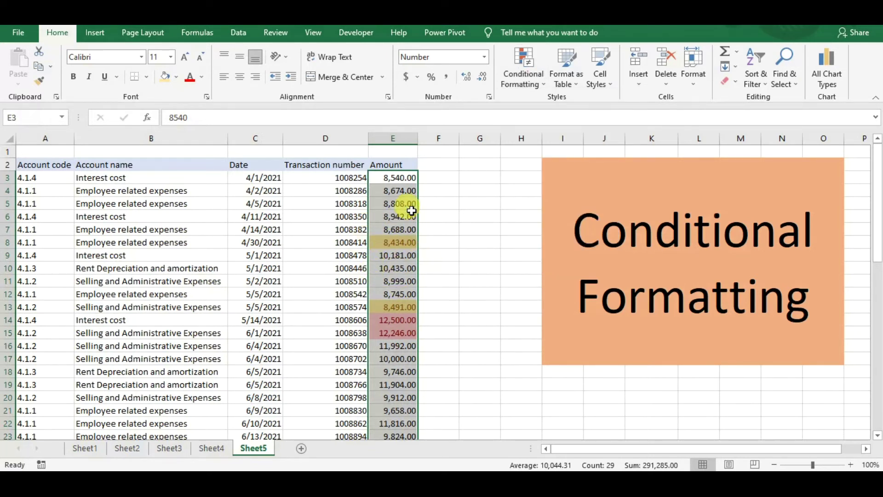
Step: Clear the conditional formatting rules from the entire sheet
left_click(528, 88)
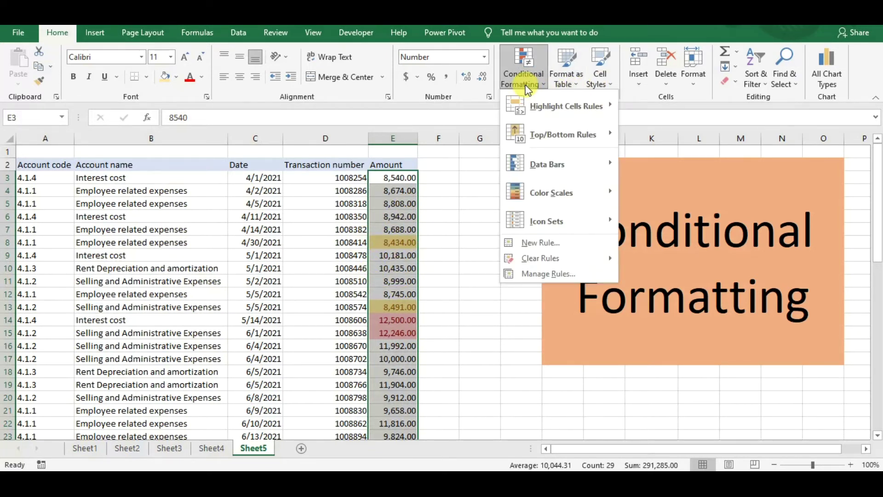
mouse_move(547, 261)
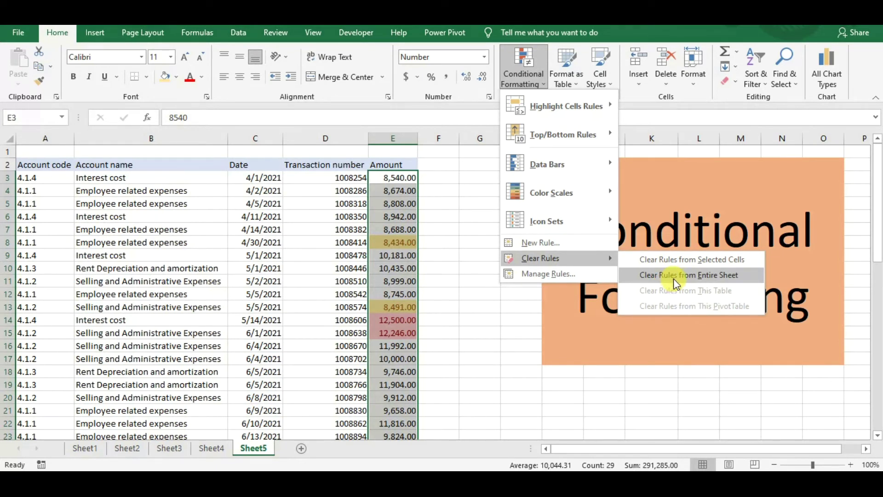
left_click(706, 276)
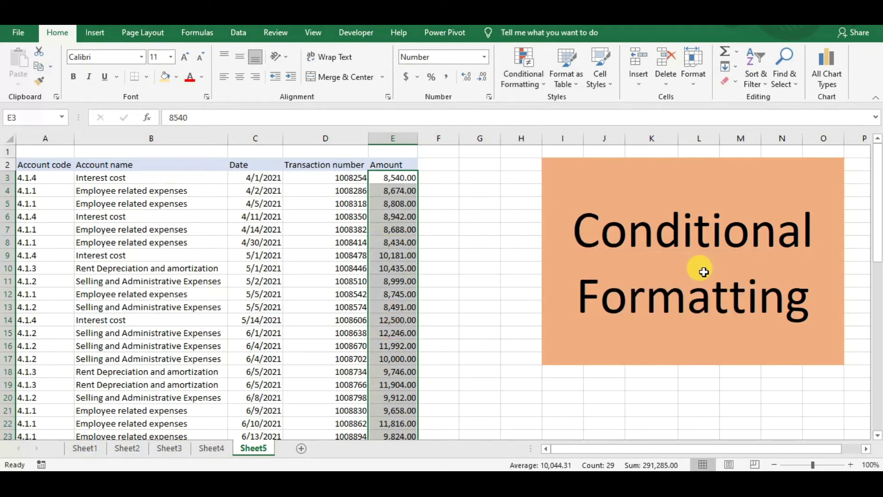
left_click(339, 246)
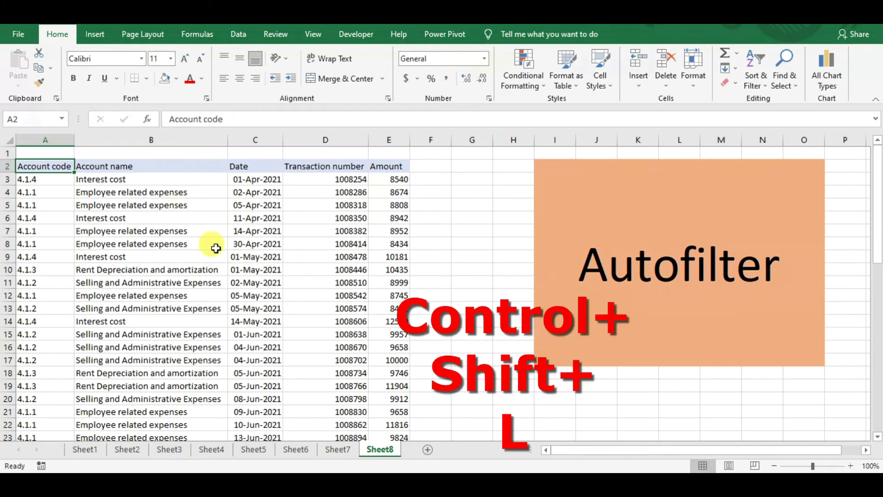
Step: Turn on AutoFilter for the header row of the table on Sheet8 and check the Account name filter options
key("ctrl+shift+l")
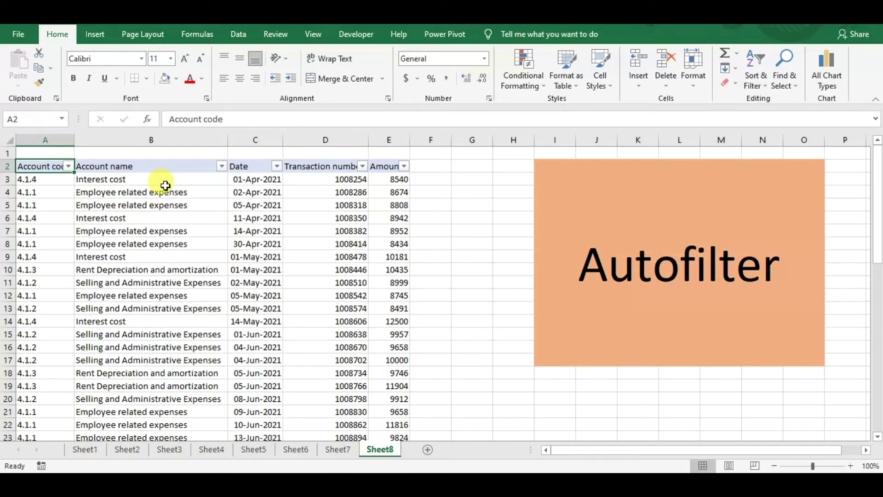
left_click(221, 166)
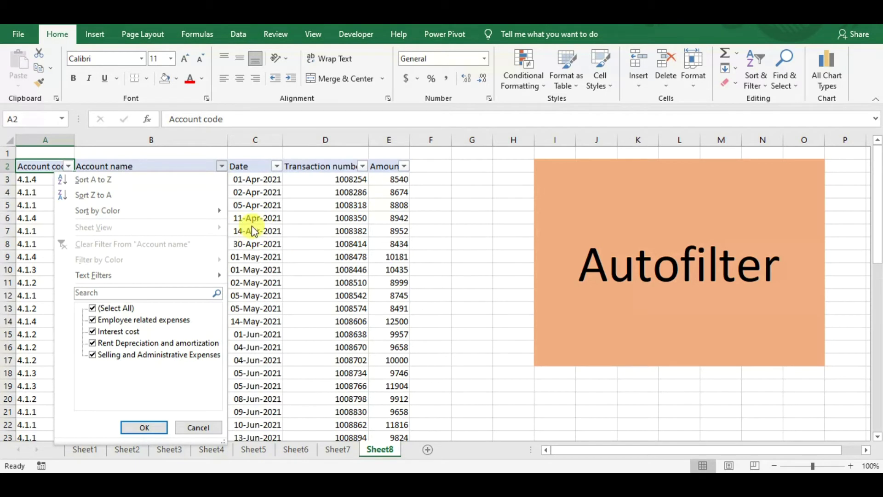
key("Escape")
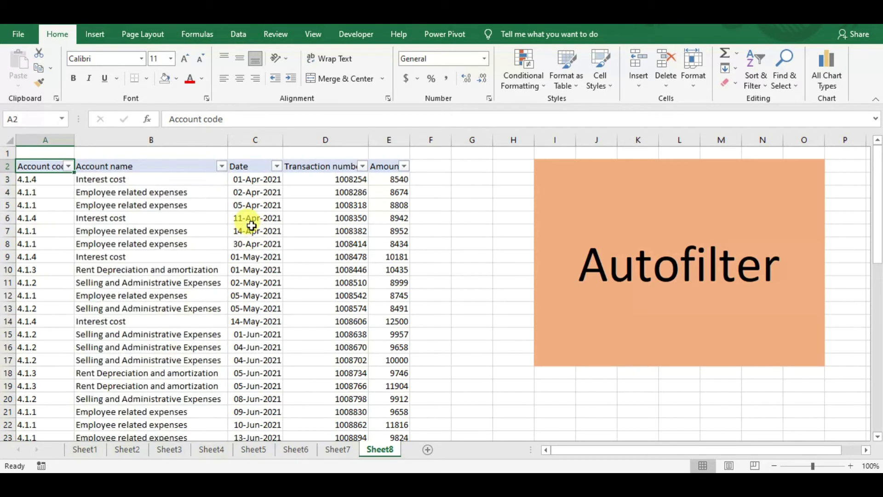
Step: Filter the Account name column to show only Employee related expenses and Interest cost
left_click(223, 167)
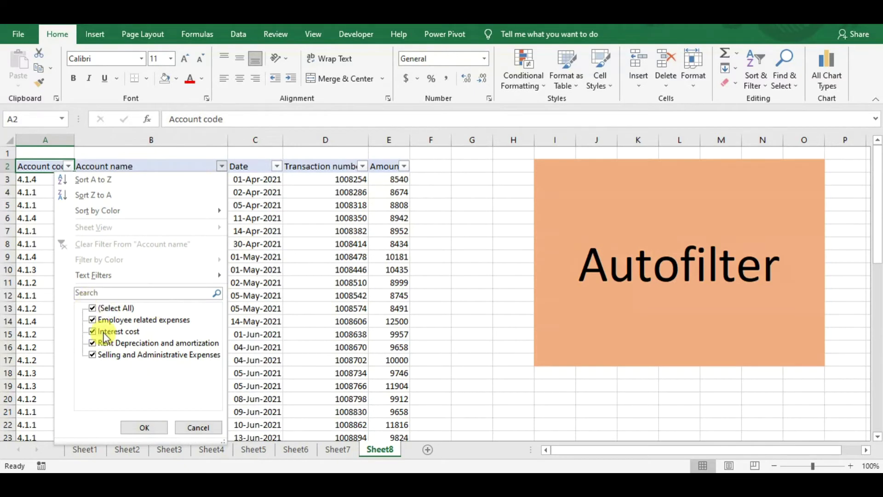
left_click(104, 307)
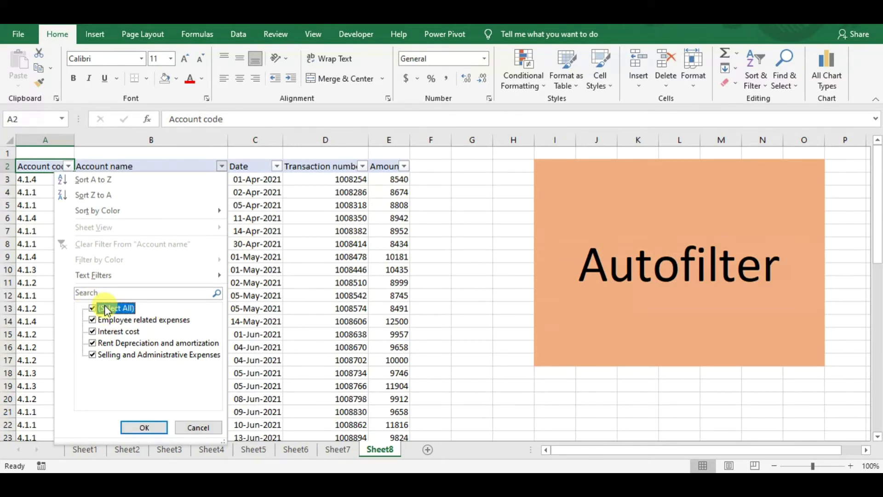
left_click(104, 307)
left_click(111, 319)
left_click(112, 331)
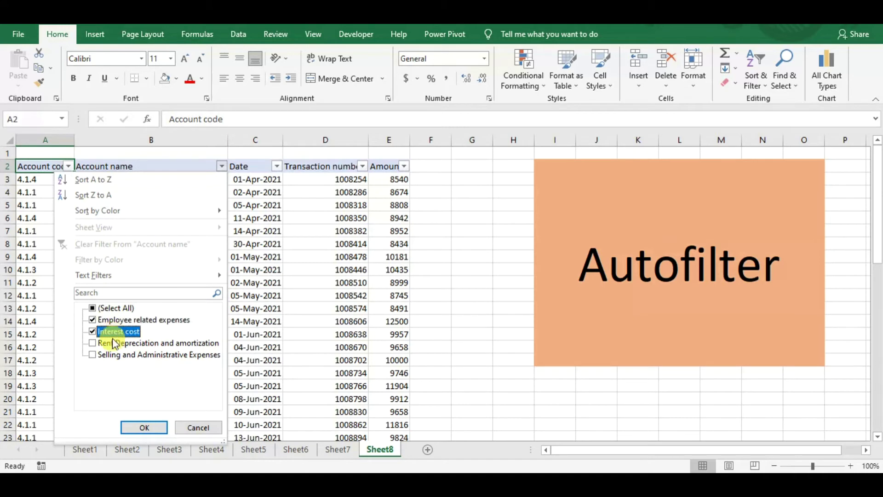
left_click(143, 423)
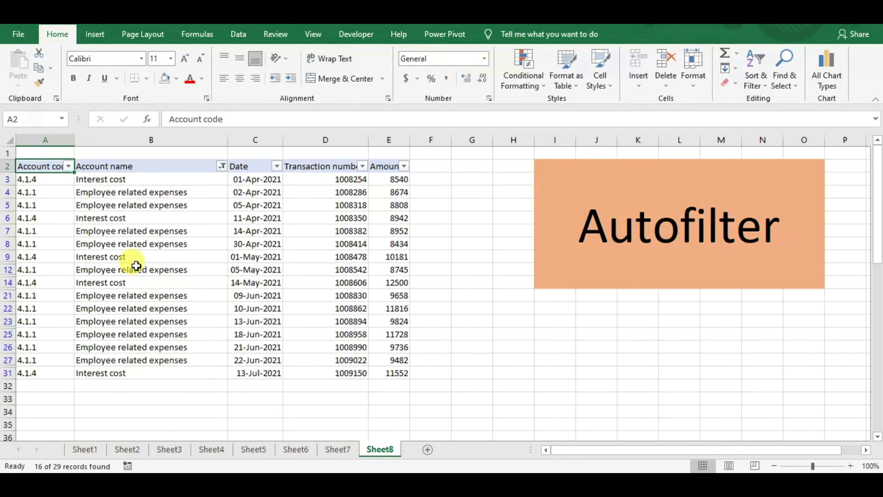
left_click(222, 166)
left_click(129, 309)
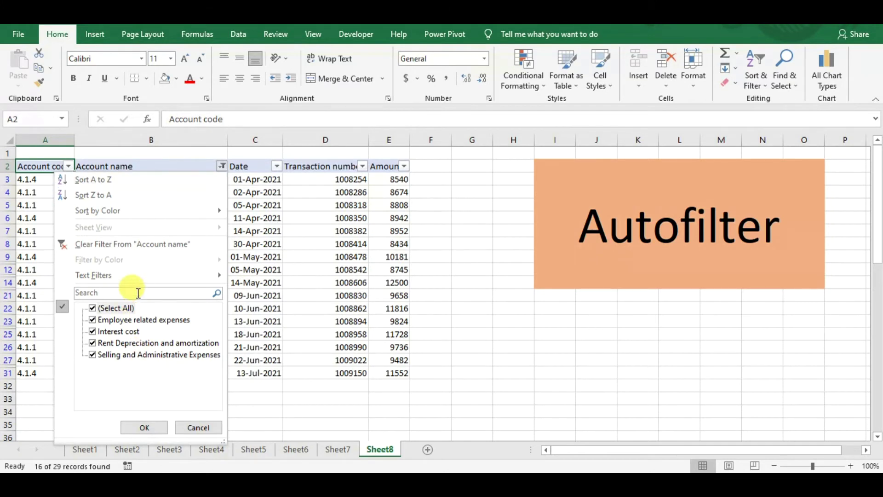
mouse_move(130, 276)
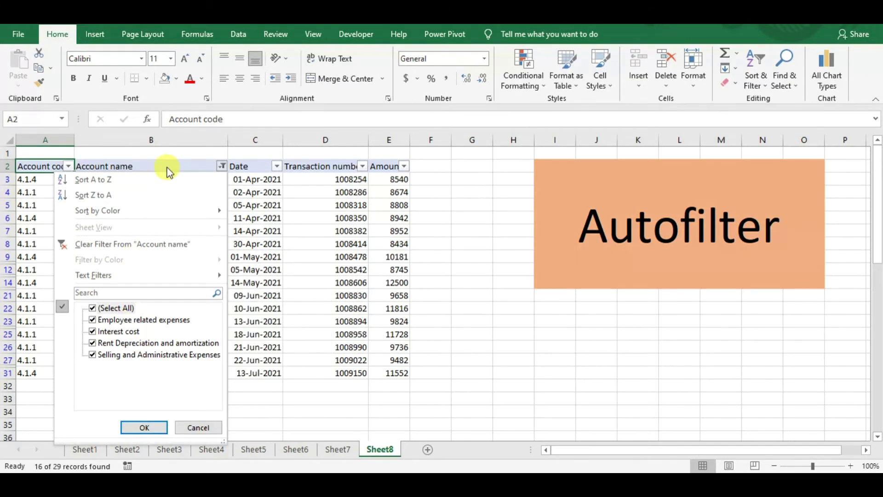
left_click(144, 427)
Step: Examine the individual April dates grouped under 2021 in the Date column's filter list, collapsing April again
left_click(279, 168)
left_click(277, 166)
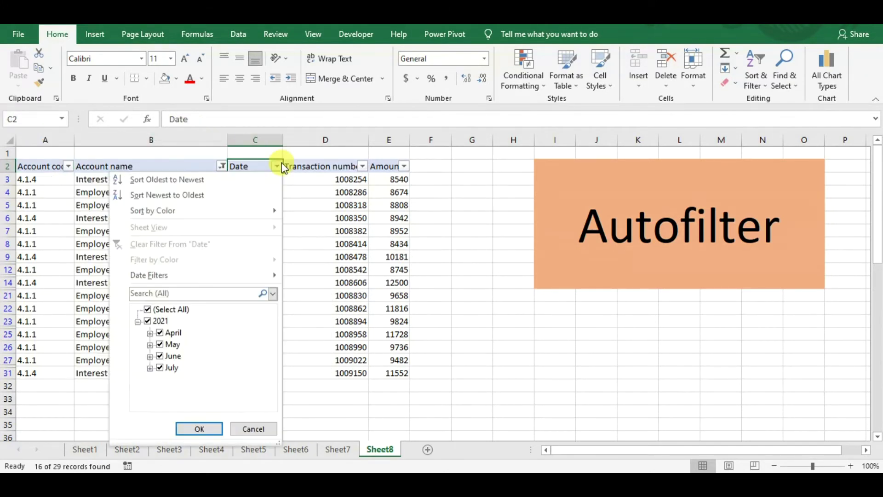
left_click(150, 333)
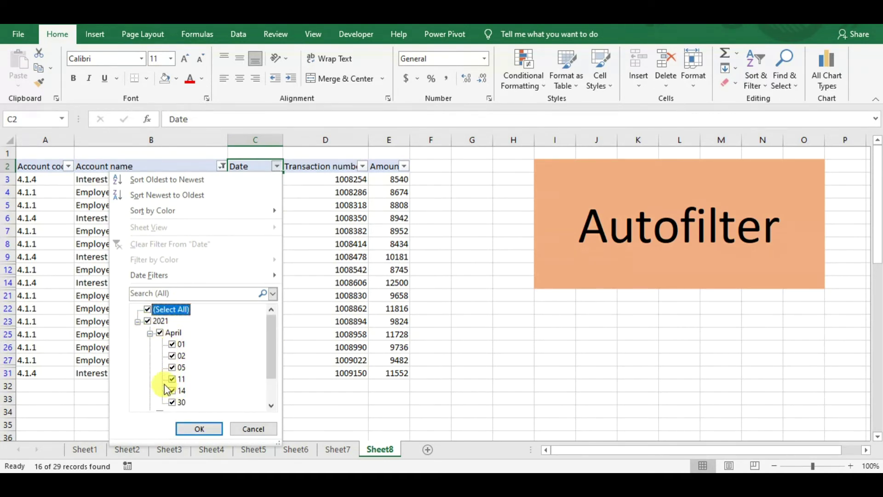
left_click(149, 333)
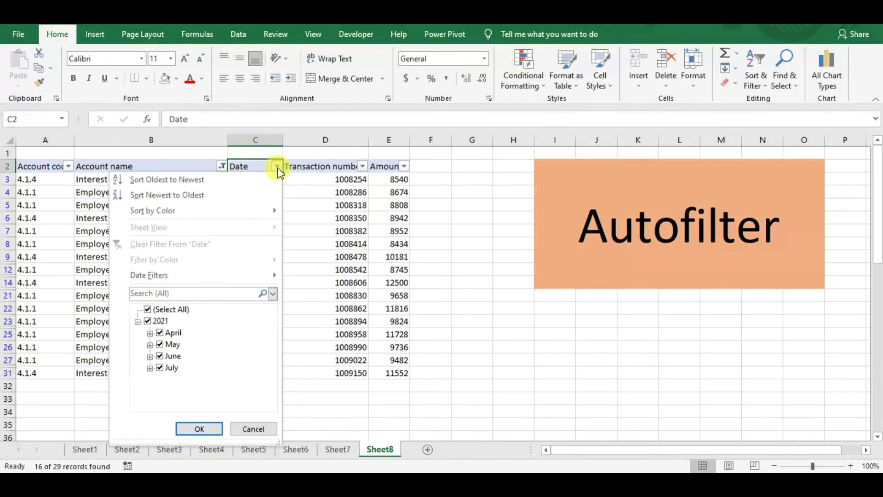
Step: Show only rows dated after 5/1/2021 using a custom filter on the Date column, and finish by turning AutoFilter off
mouse_move(193, 278)
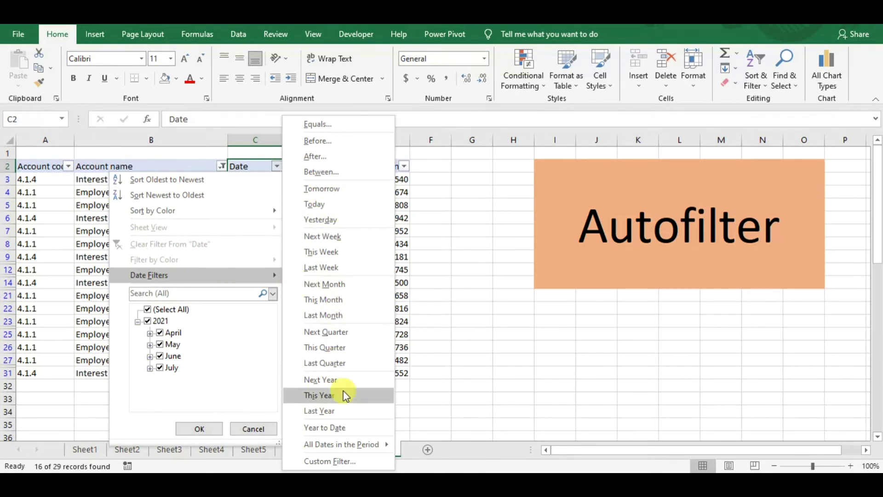
left_click(331, 461)
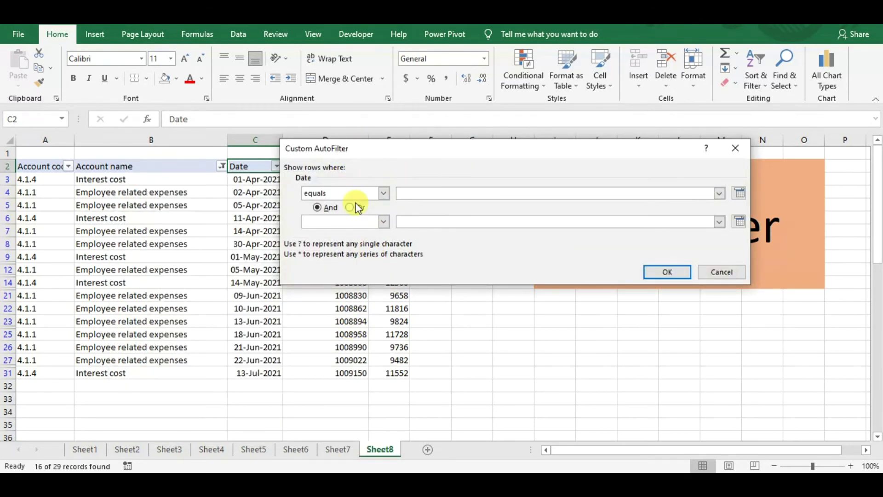
left_click(384, 193)
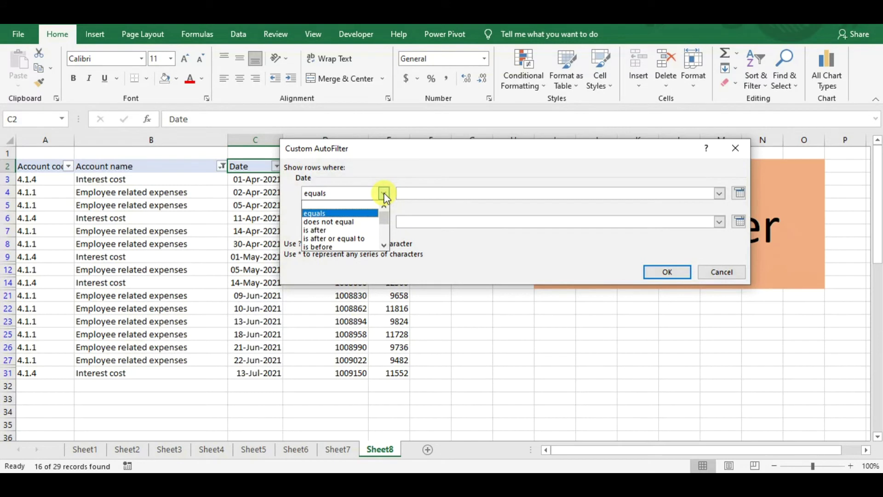
left_click(355, 231)
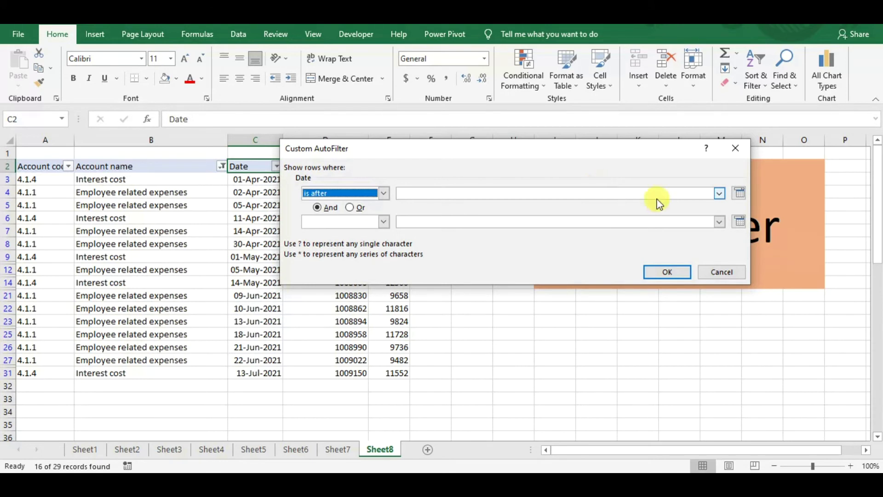
left_click(738, 193)
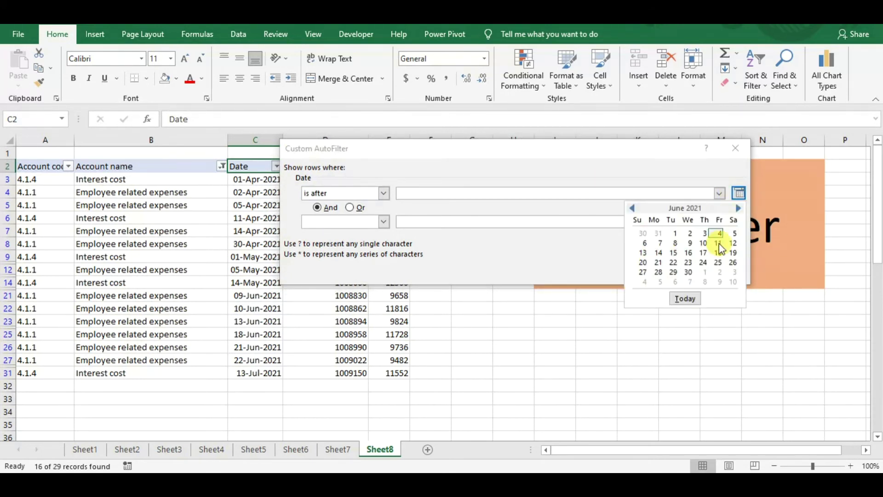
left_click(632, 208)
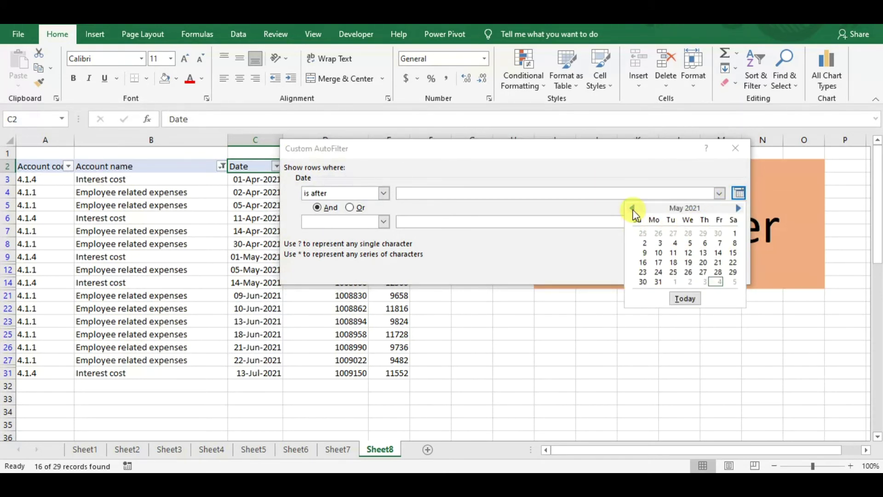
left_click(583, 241)
left_click(734, 194)
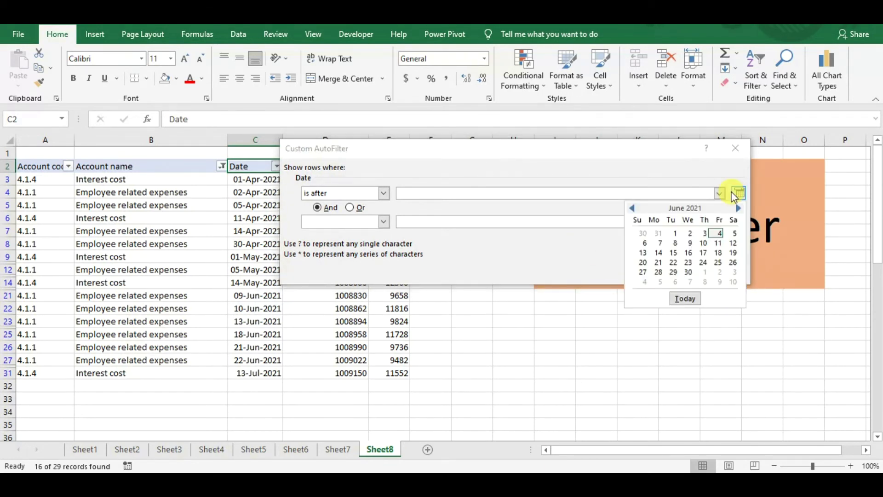
left_click(632, 208)
left_click(733, 233)
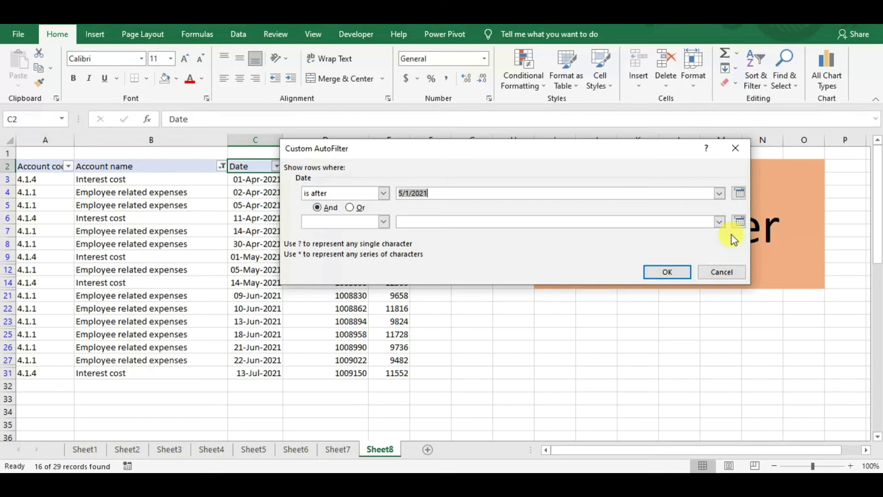
left_click(666, 272)
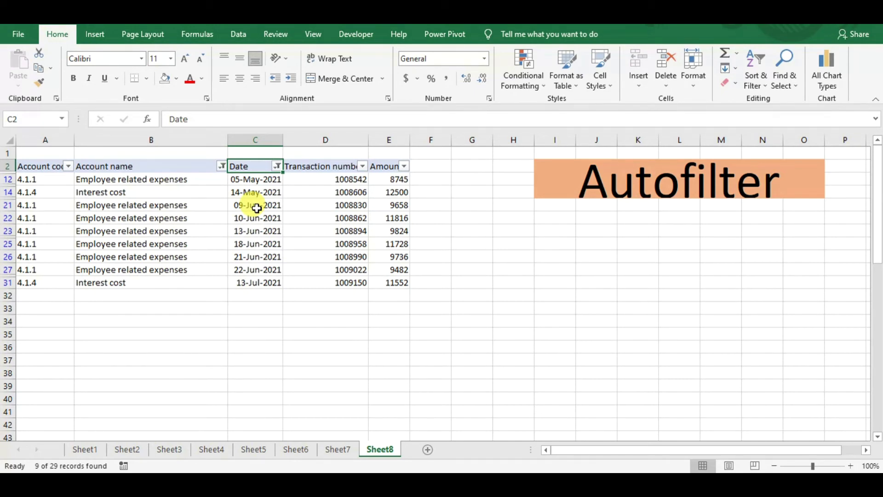
key("ctrl+shift+l")
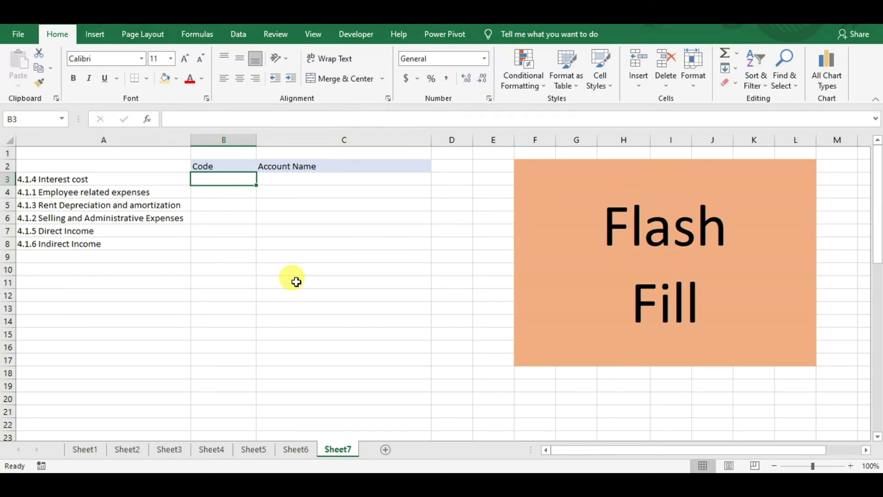
Step: On Sheet7, enter the code 4.1.4 in B3 for the Interest cost account listed in A3
left_click(93, 184)
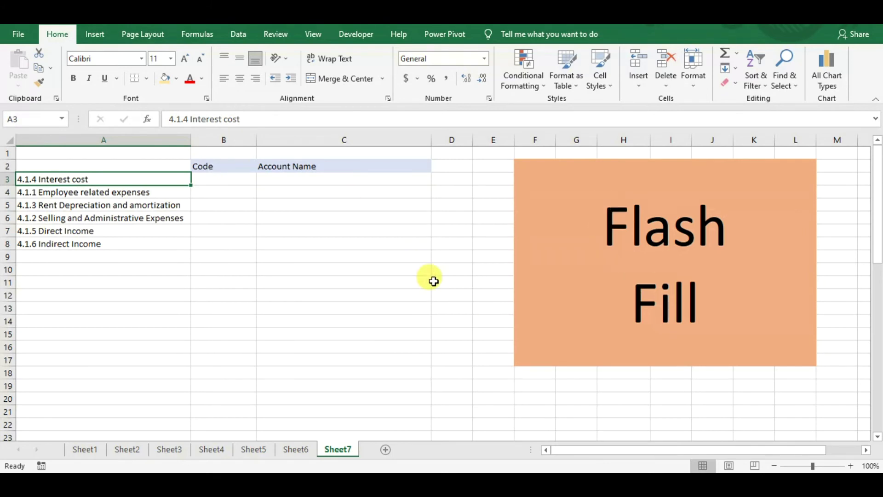
left_click(216, 179)
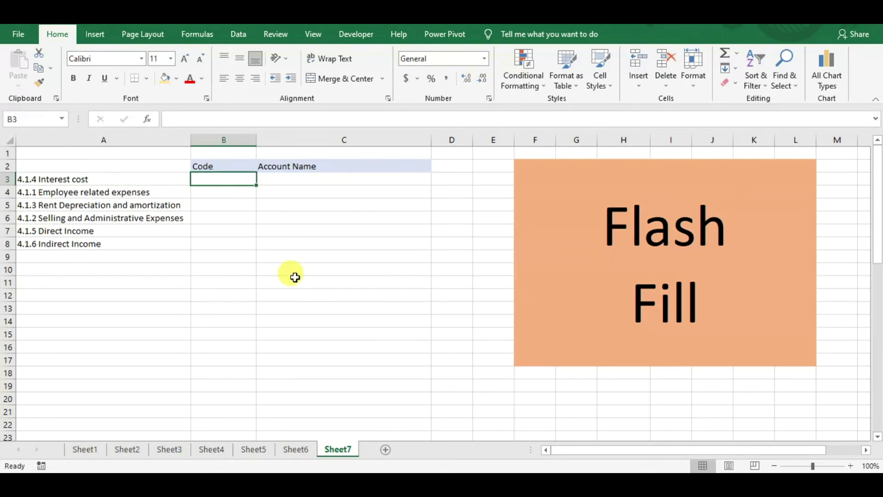
type("4.")
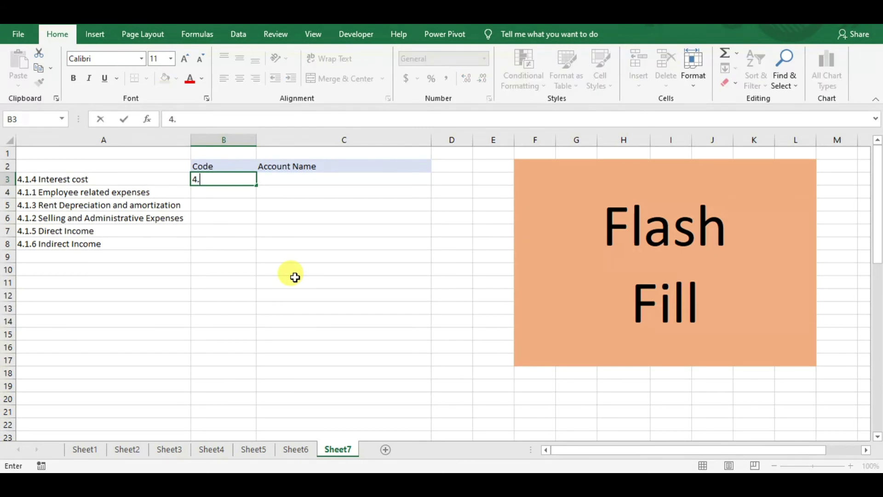
type("1.4")
key("Return")
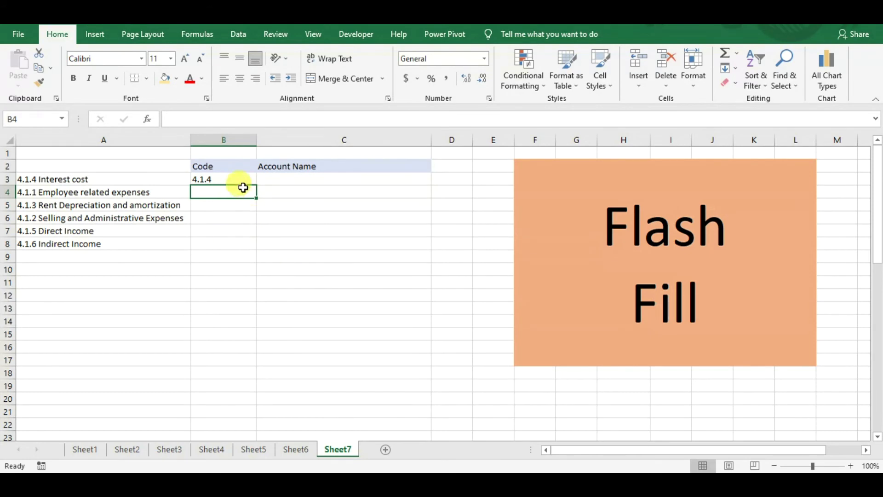
Step: Flash Fill the remaining account codes in the Code column over B3:B8
left_click(230, 179)
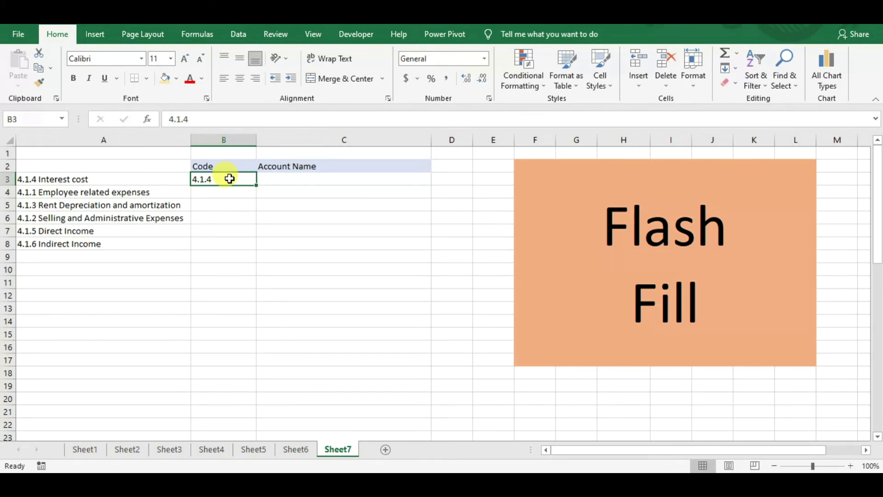
left_click_drag(229, 179, 225, 246)
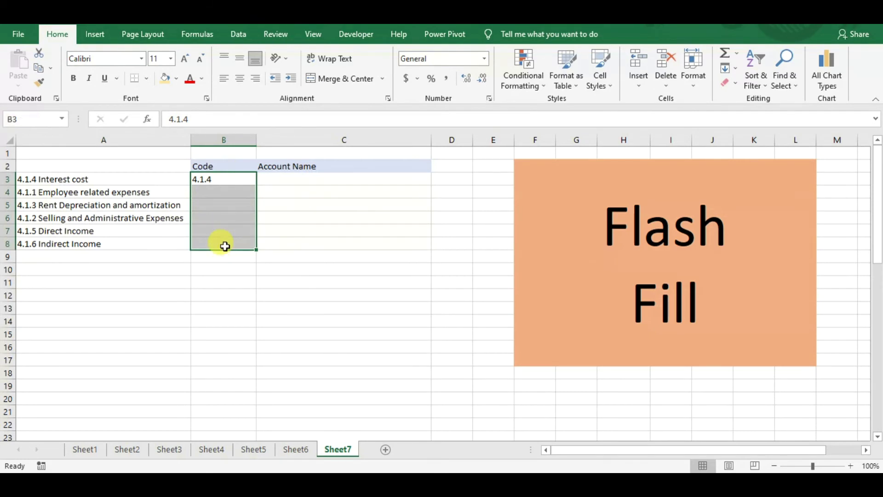
key("ctrl+e")
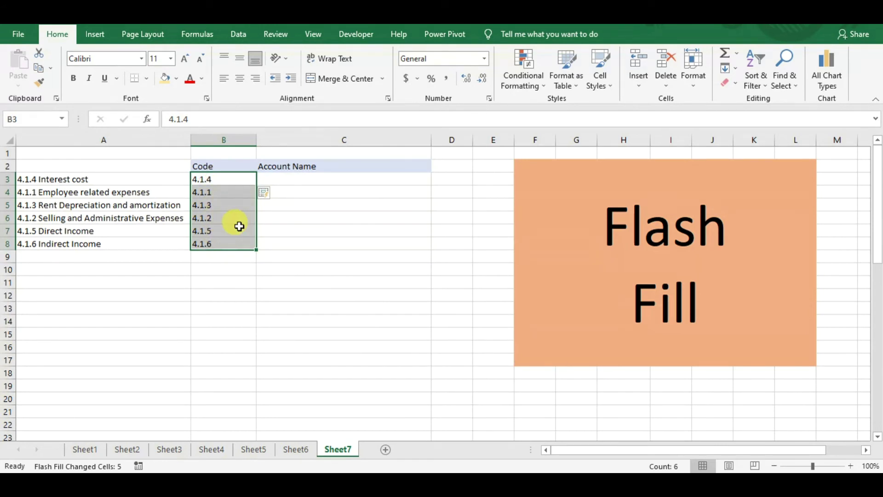
left_click(219, 178)
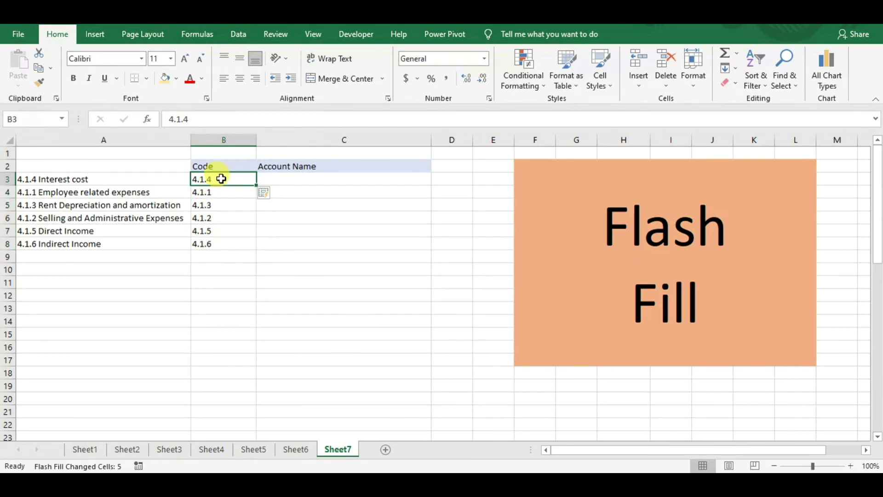
Step: Enter Interest Cost in C3 as the example under Account Name
left_click(337, 181)
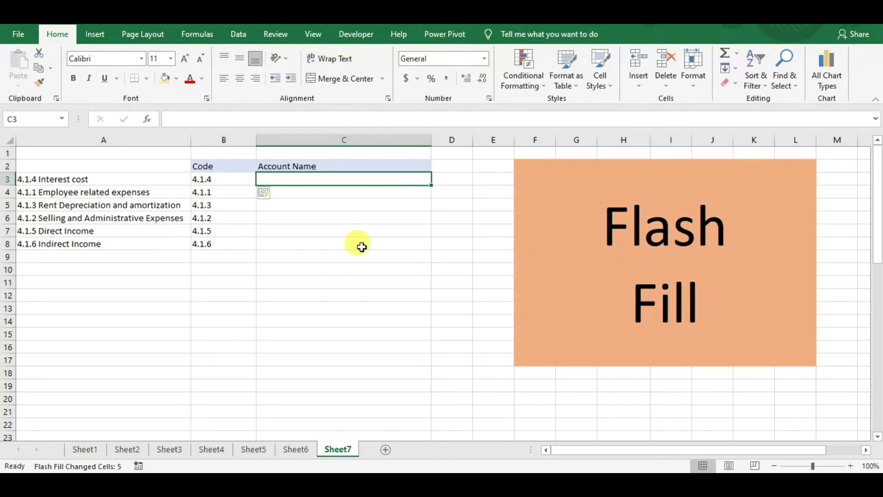
type("Interest Cost")
key("Return")
key("Up")
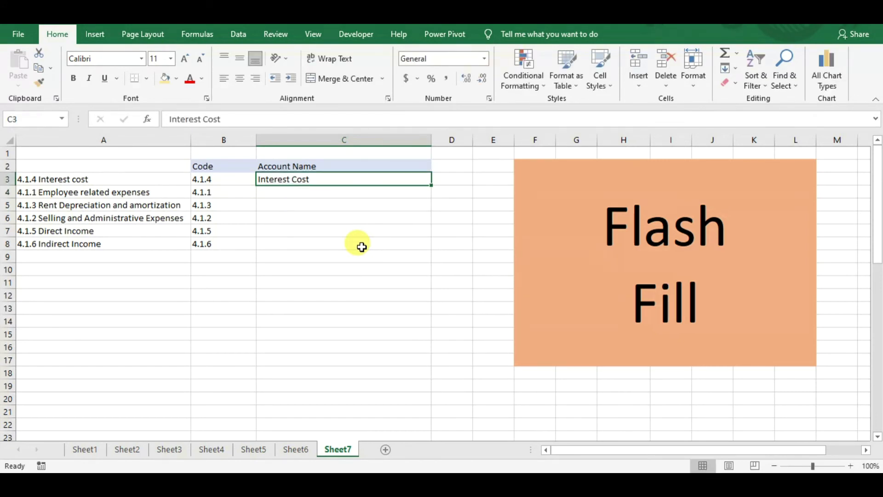
Step: Fill the Account Name cells over C3:C8 from the example in C3
key("shift+Down")
key("shift+Down")
key("shift+Down")
key("shift+Down")
key("shift+Down")
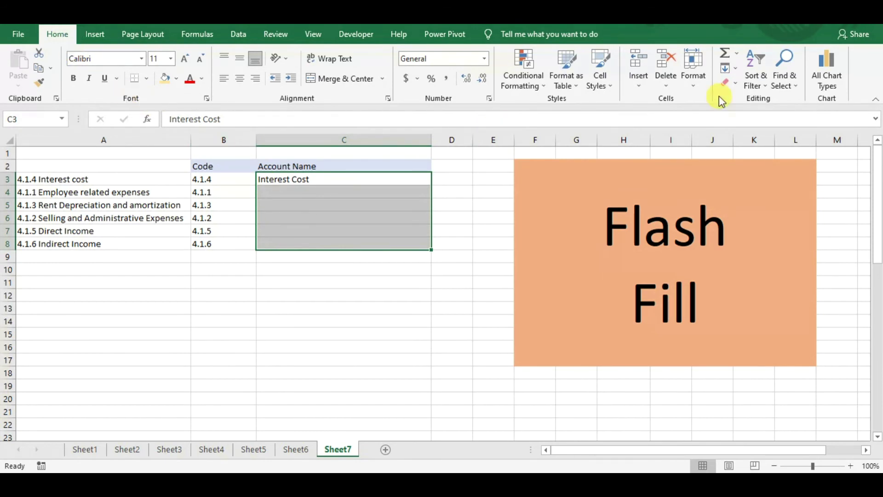
left_click(736, 68)
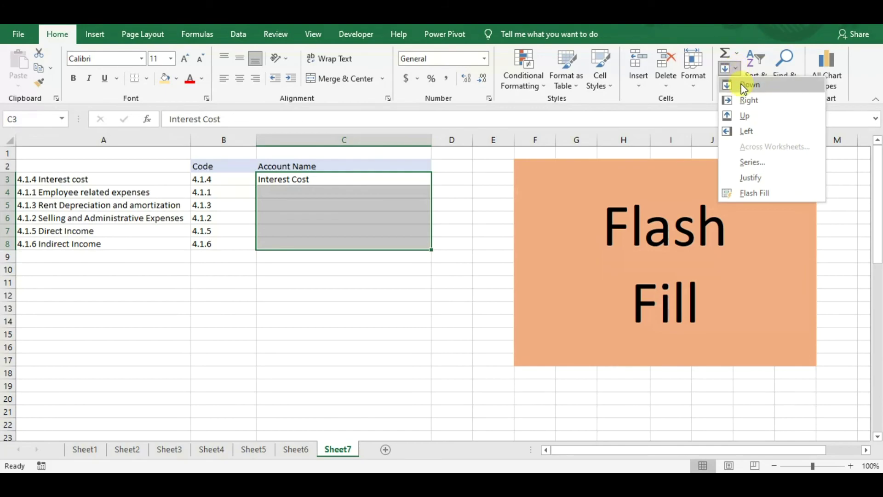
left_click(743, 89)
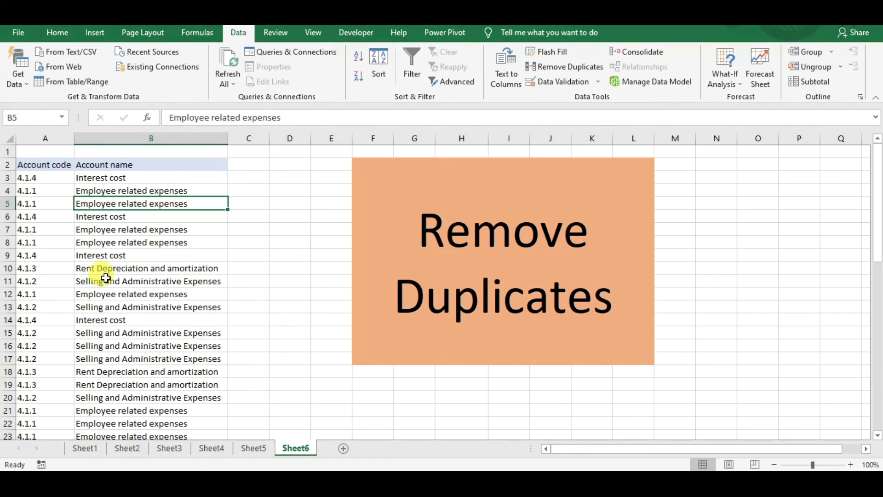
Step: On Sheet6, remove duplicate rows from the table, comparing both Account code and Account name with headers recognized
left_click(123, 254)
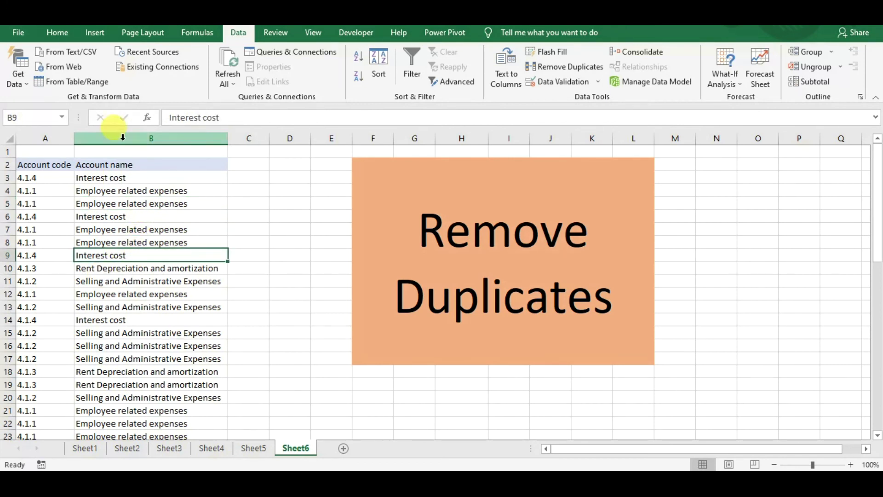
left_click(571, 68)
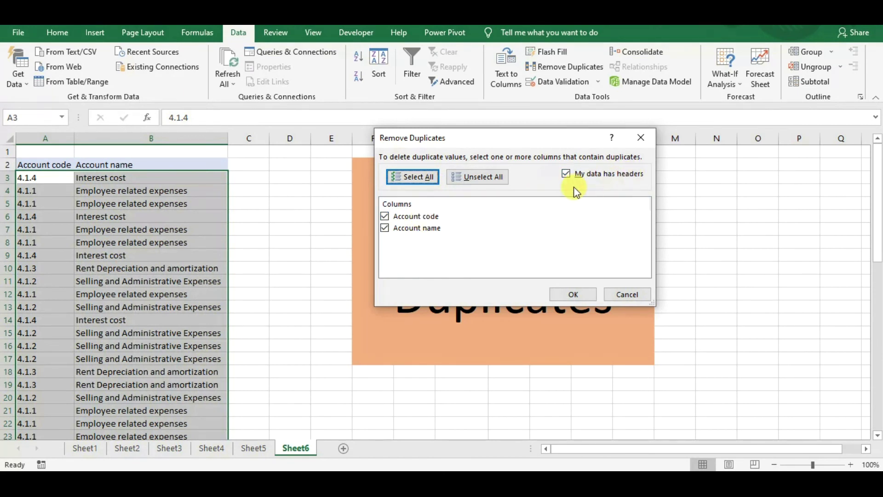
left_click(573, 294)
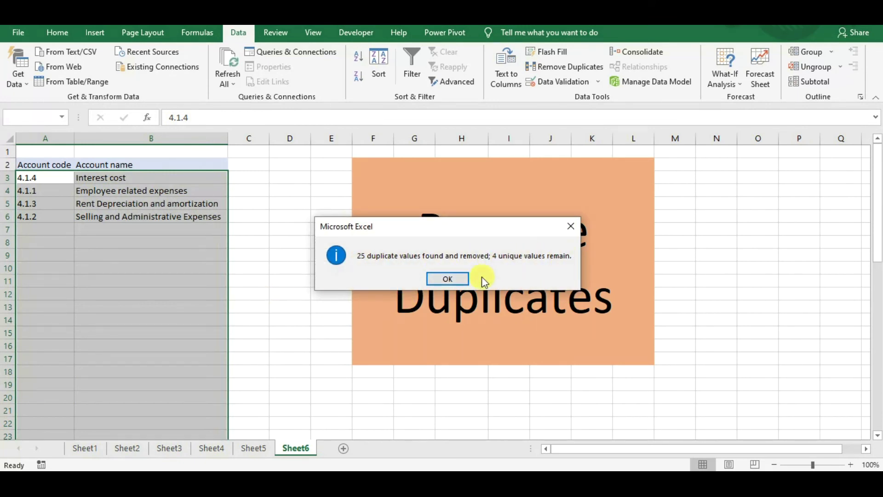
left_click(447, 278)
left_click(226, 259)
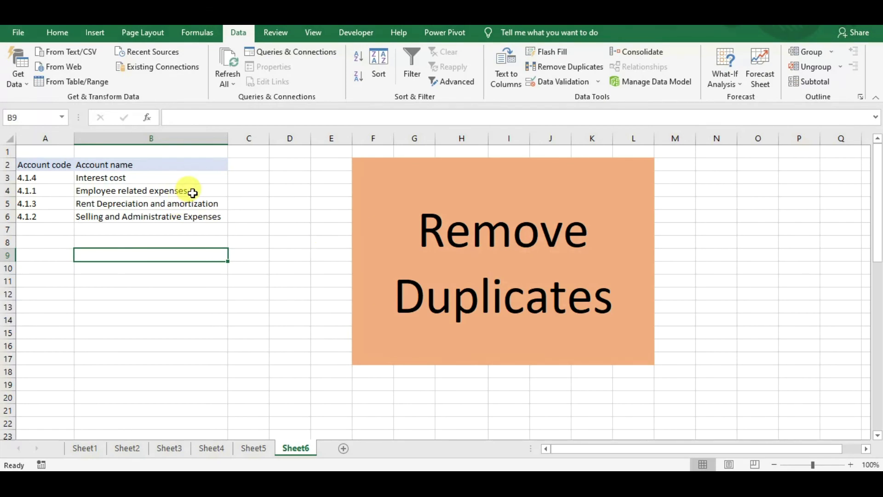
scroll(192, 192, "down", 2)
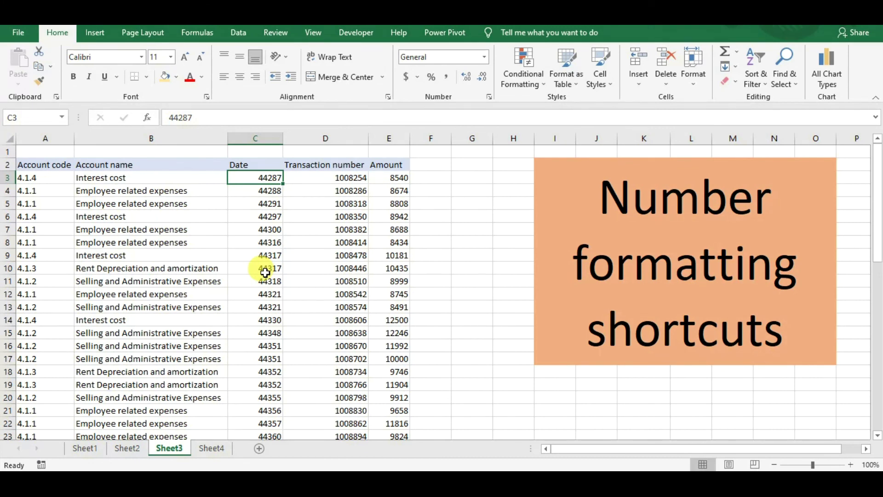
Step: On Sheet3, format the serial numbers in the Date column, C3:C31, as d-mmm-yy dates
key("ctrl+shift+Down")
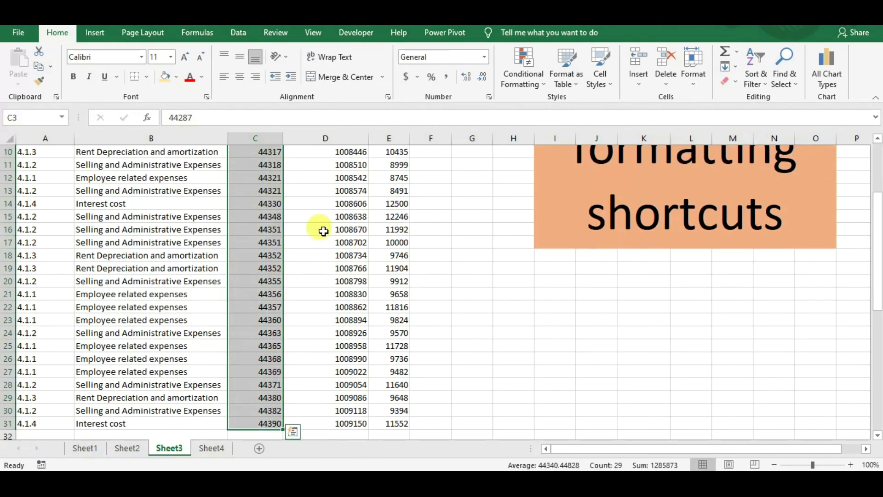
left_click(483, 59)
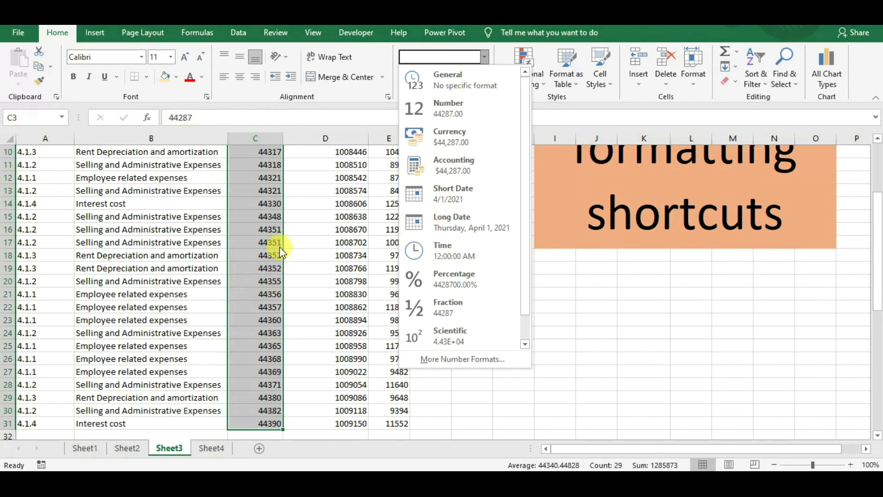
left_click_drag(878, 275, 878, 225)
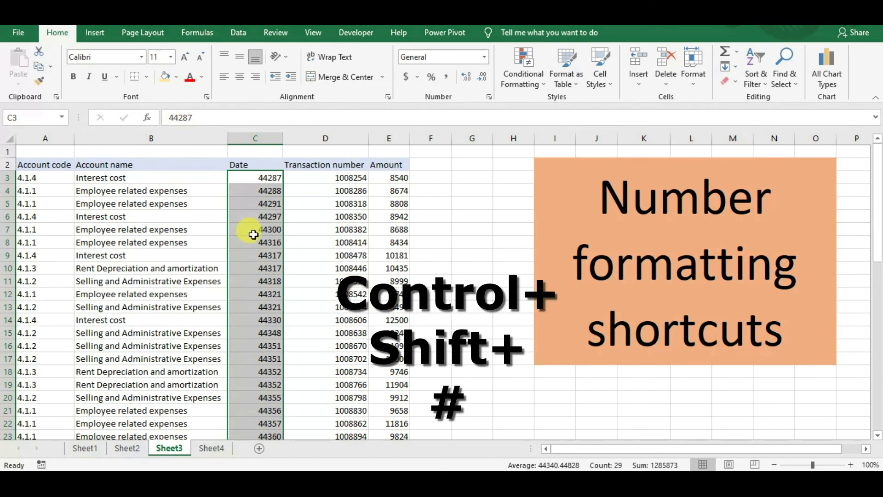
key("ctrl+shift+numbersign")
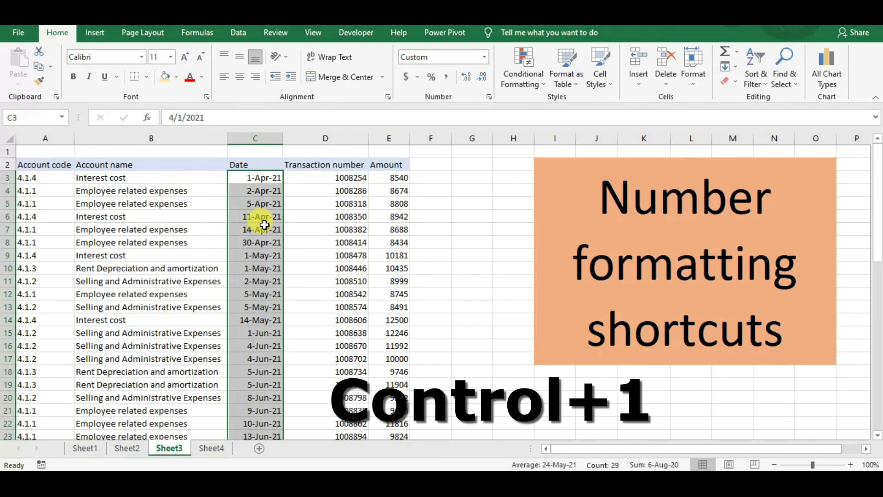
Step: Change the Date column values to the Date category's *3/14/2012 format in Format Cells, after checking the other date types
key("ctrl+1")
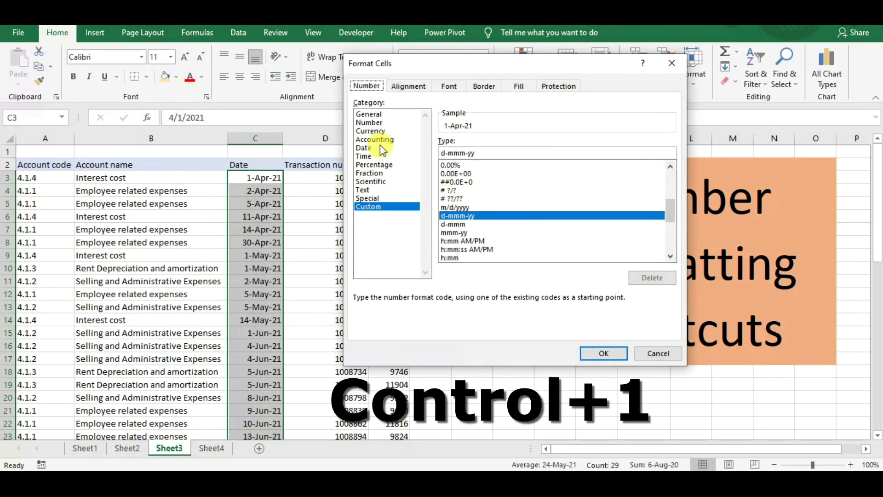
left_click(380, 145)
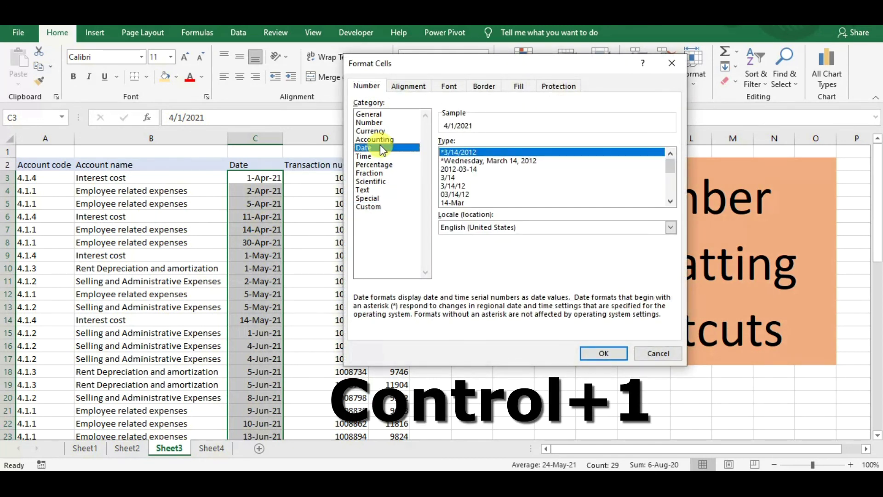
left_click(669, 202)
left_click(669, 201)
left_click(670, 201)
left_click(669, 202)
left_click(670, 201)
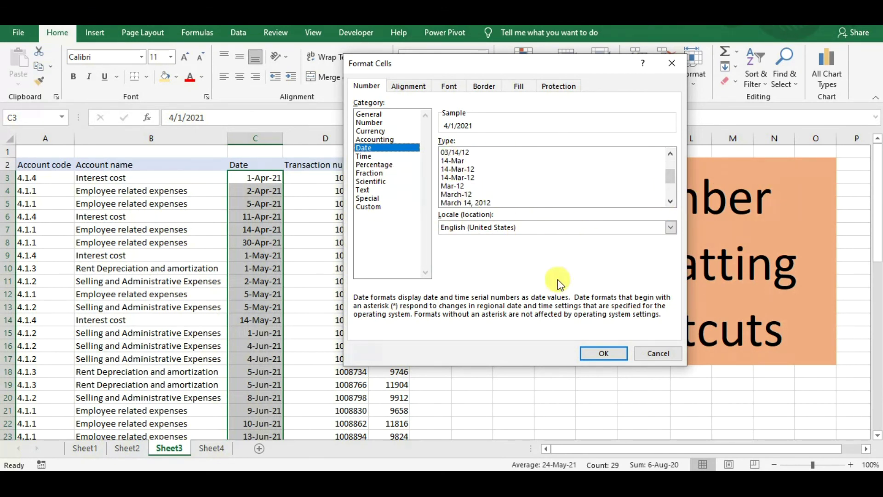
left_click(616, 353)
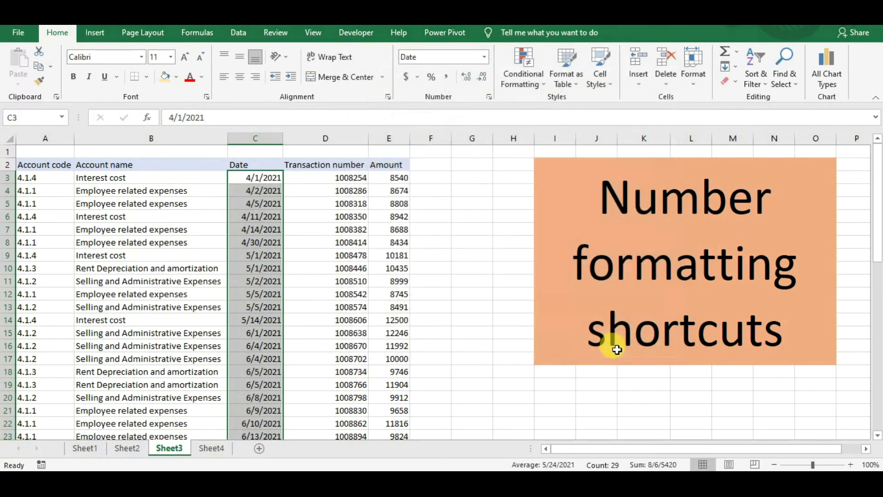
left_click(304, 220)
Step: Format the Amount values in E3:E31 as Currency, and switch them to the Number format with thousands separators and two decimals
left_click(388, 175)
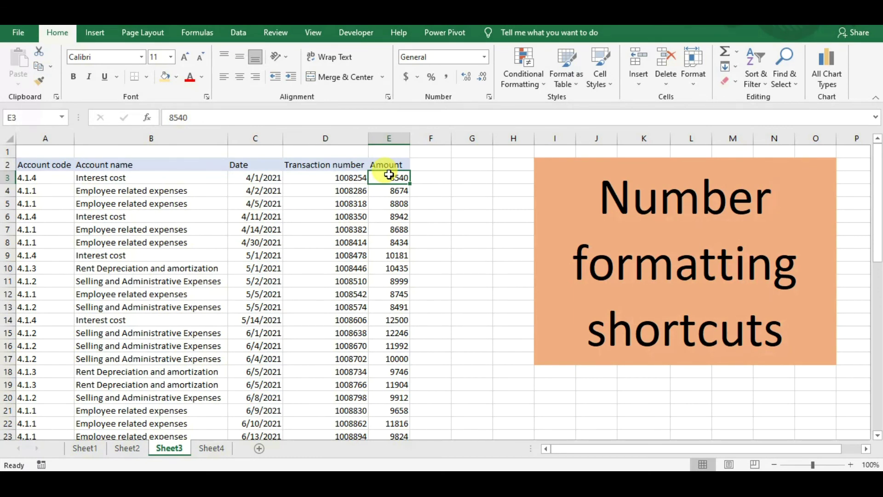
key("ctrl+shift+Down")
key("ctrl+shift+4")
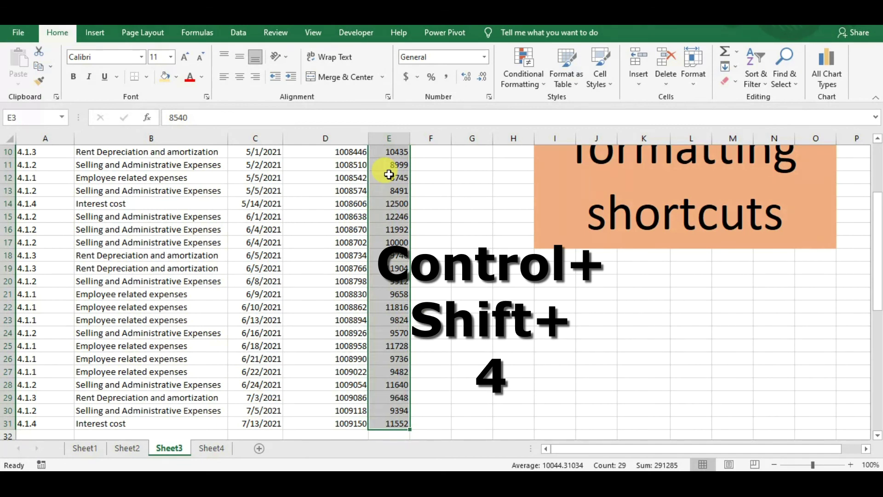
key("ctrl+shift+4")
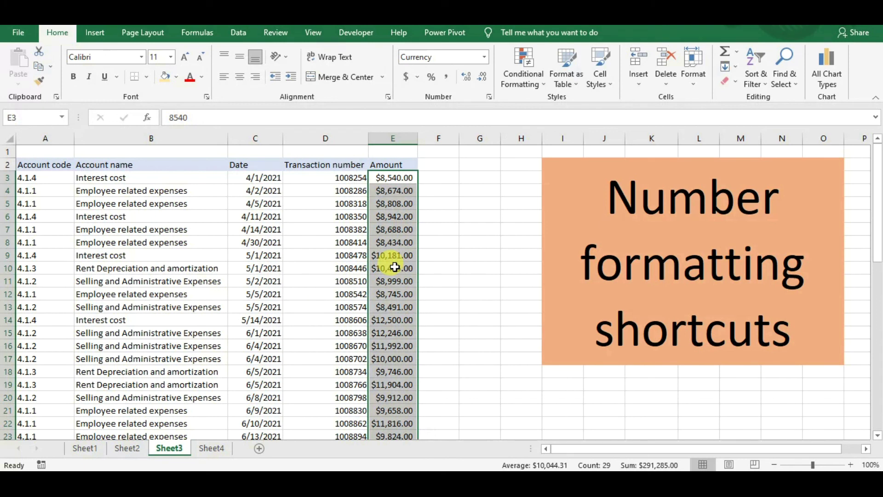
key("ctrl+shift+1")
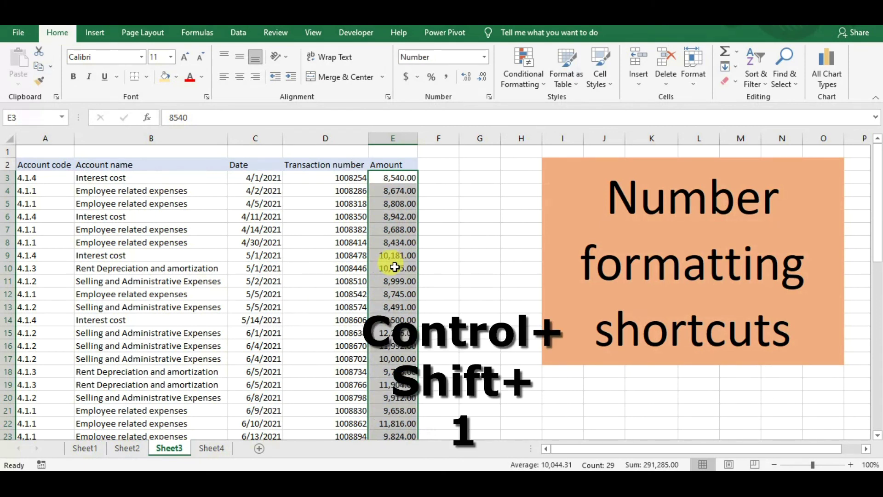